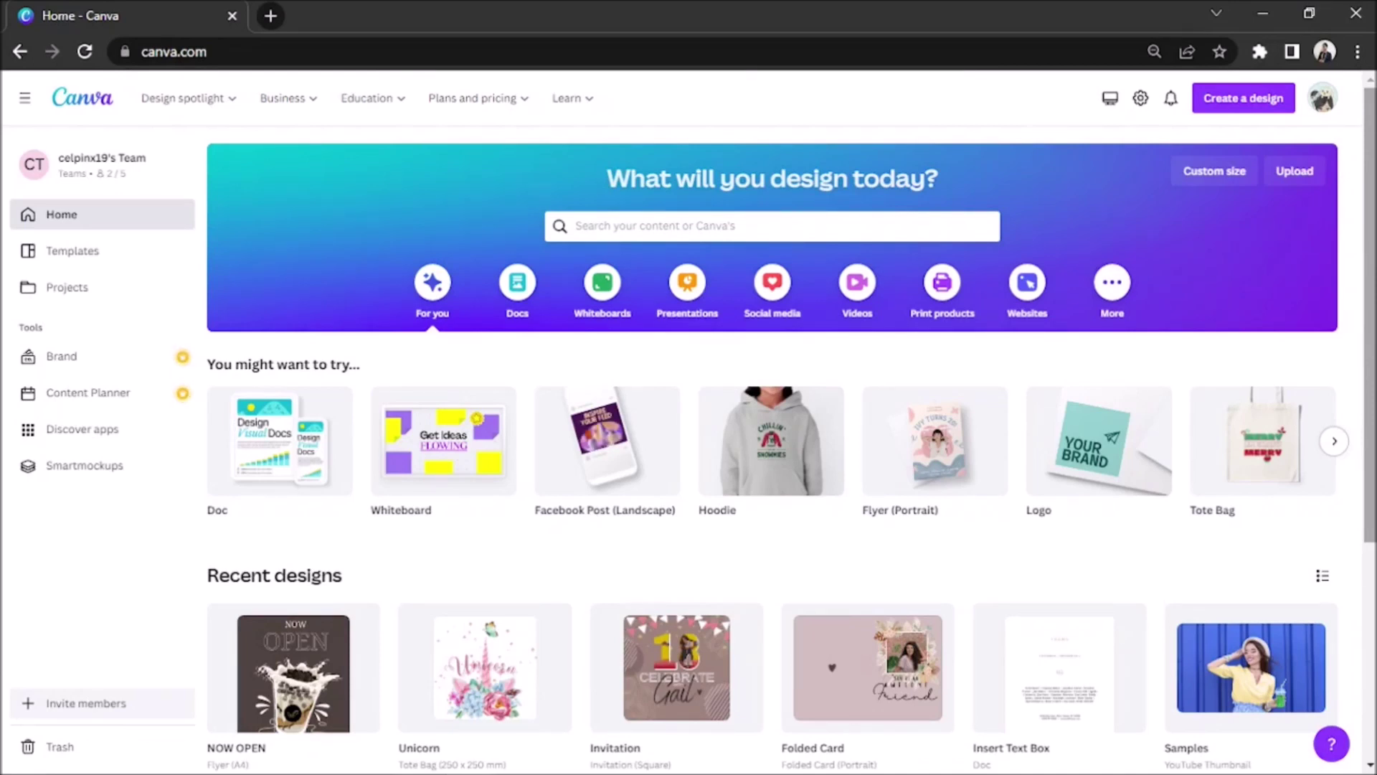
# Search Canva for 'hoodie' and open the Hoodie design templates.
pyautogui.click(786, 229)
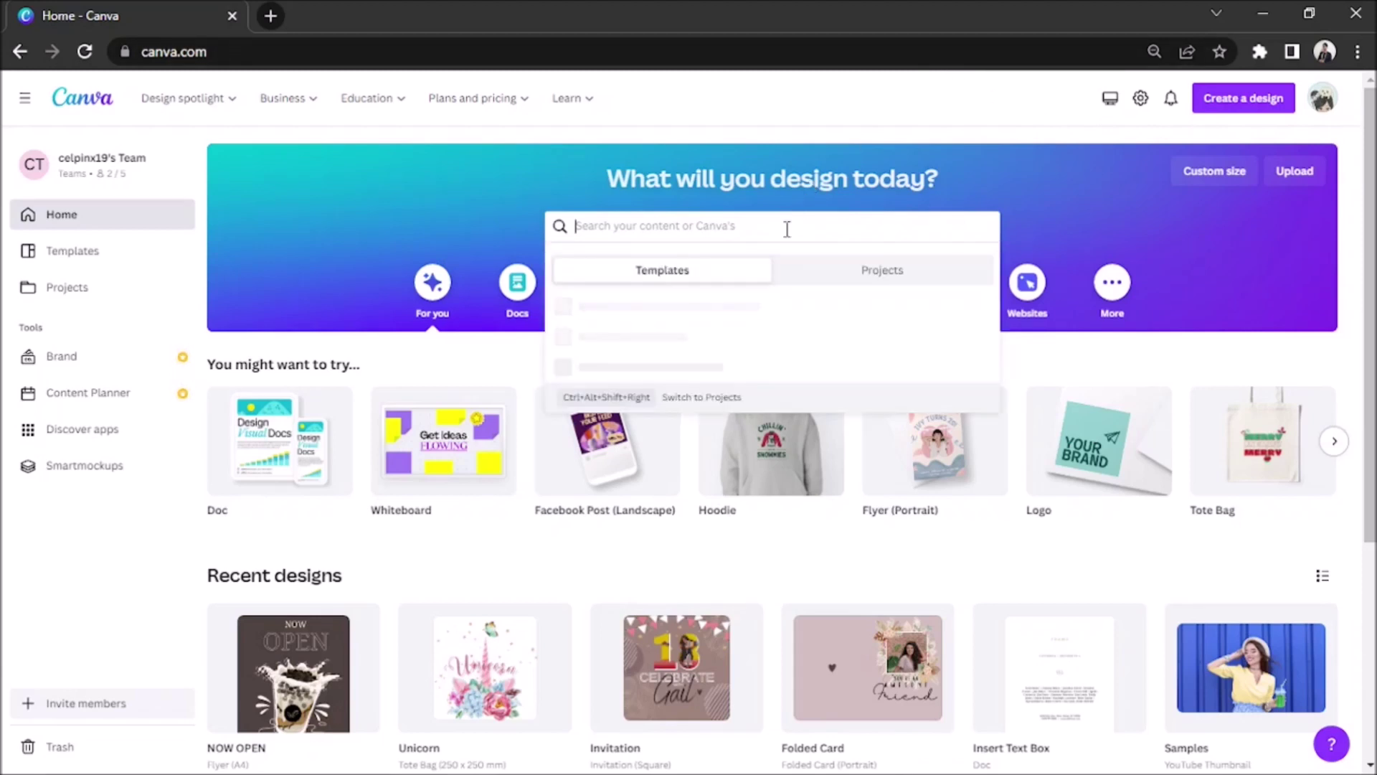
pyautogui.write('hoodie')
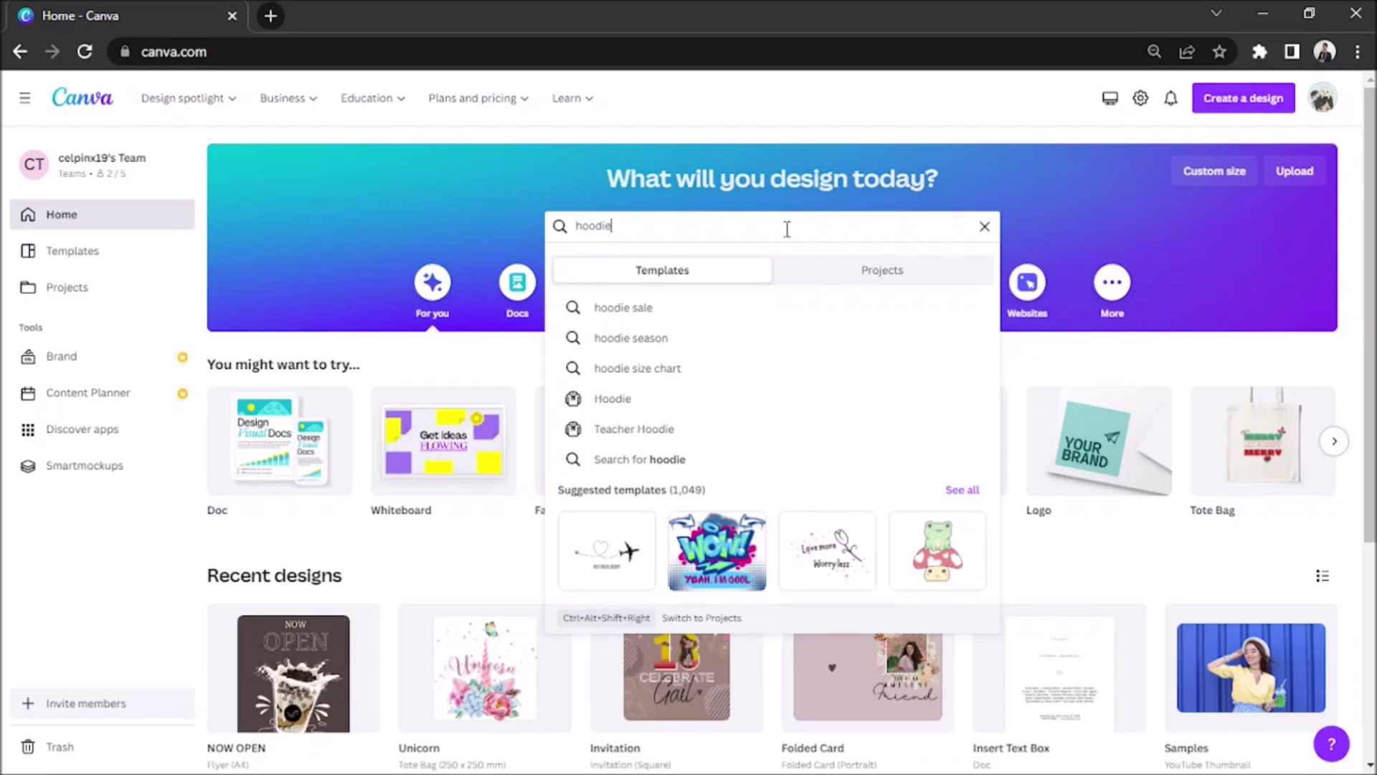
pyautogui.click(636, 403)
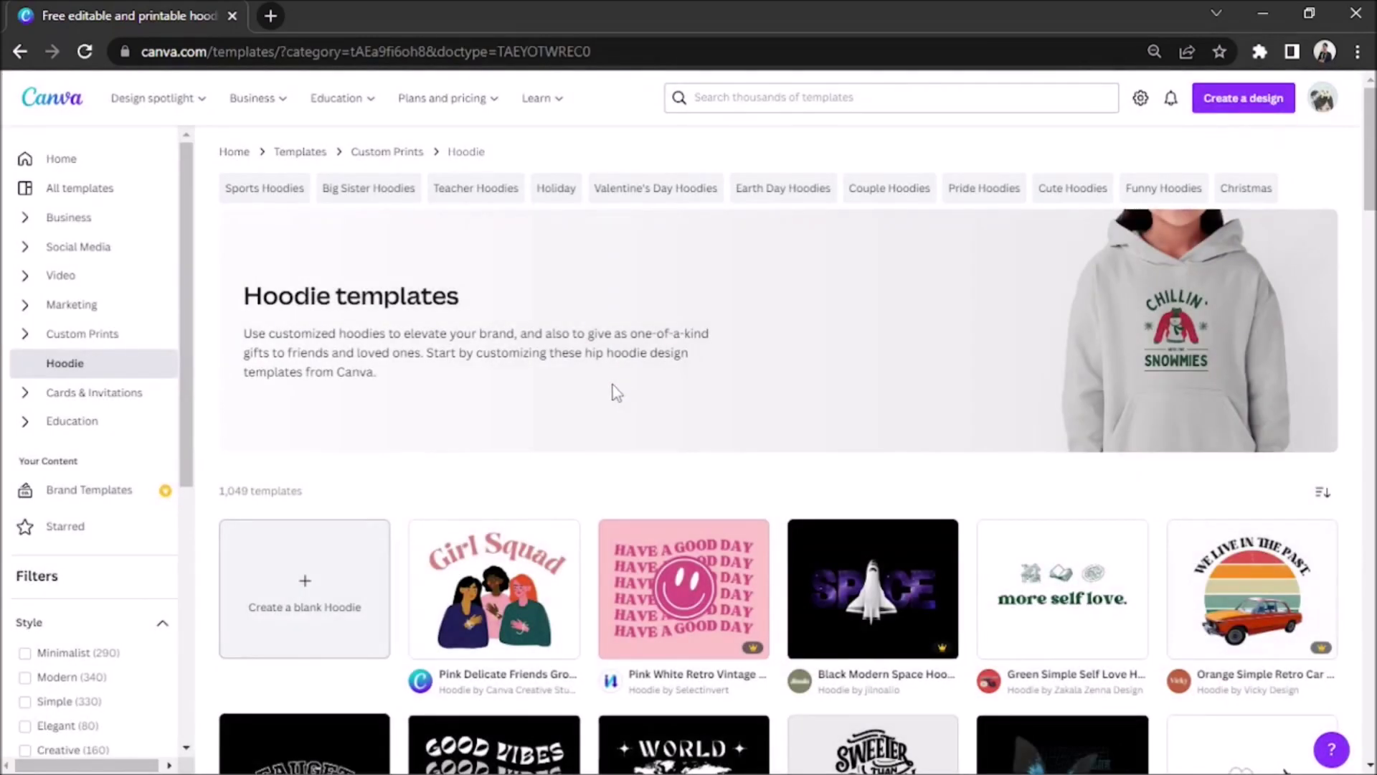
# Scroll down through the 1,049 Hoodie templates, then back up to the top.
pyautogui.scroll(-4, 1304, 332)
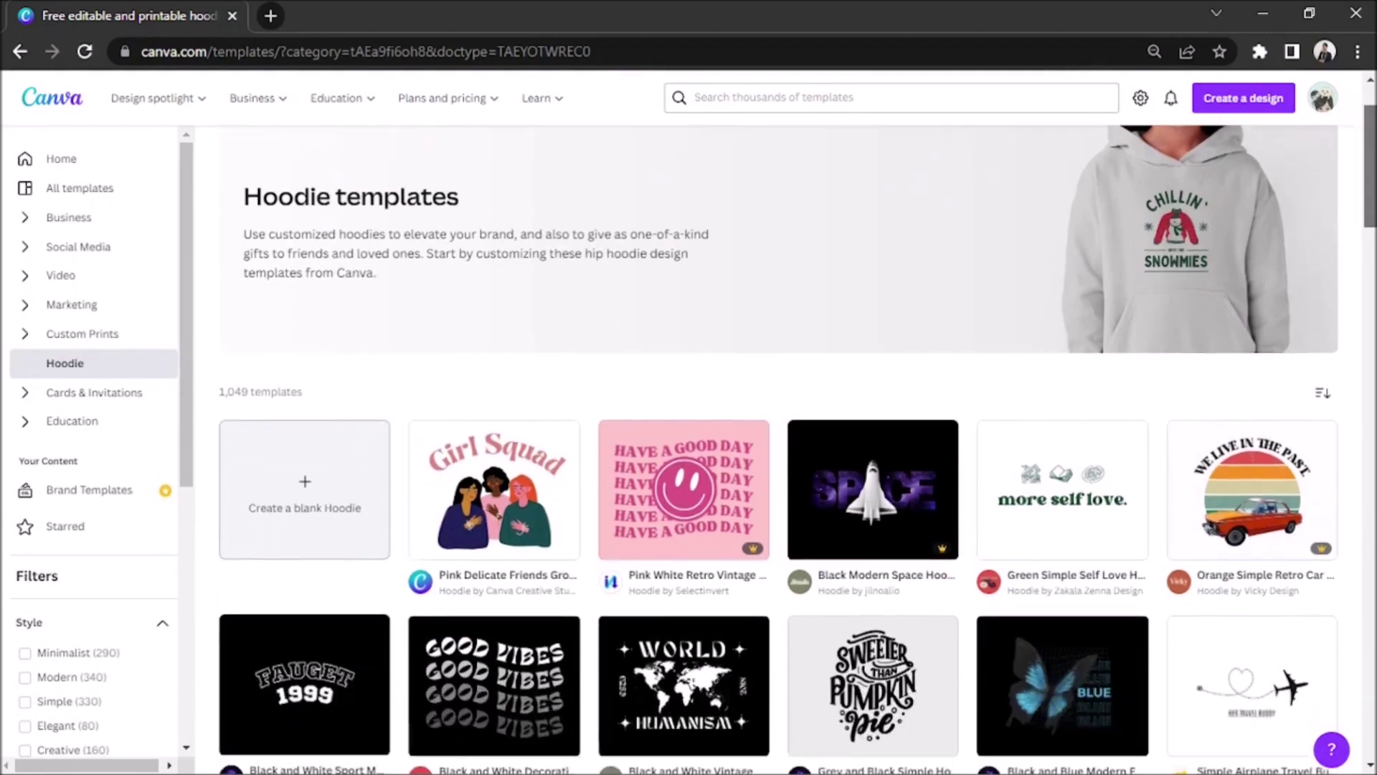
pyautogui.scroll(-10, 778, 445)
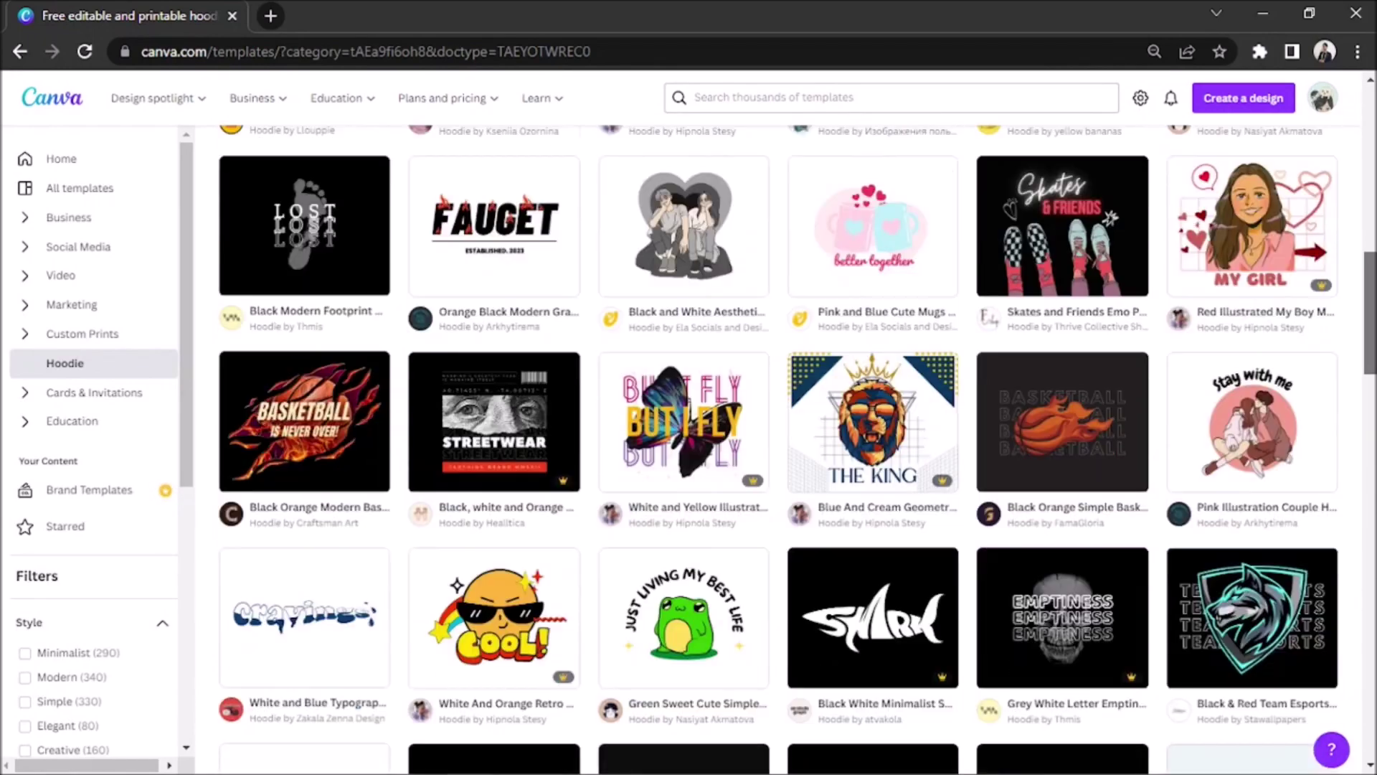
pyautogui.scroll(-10, 797, 449)
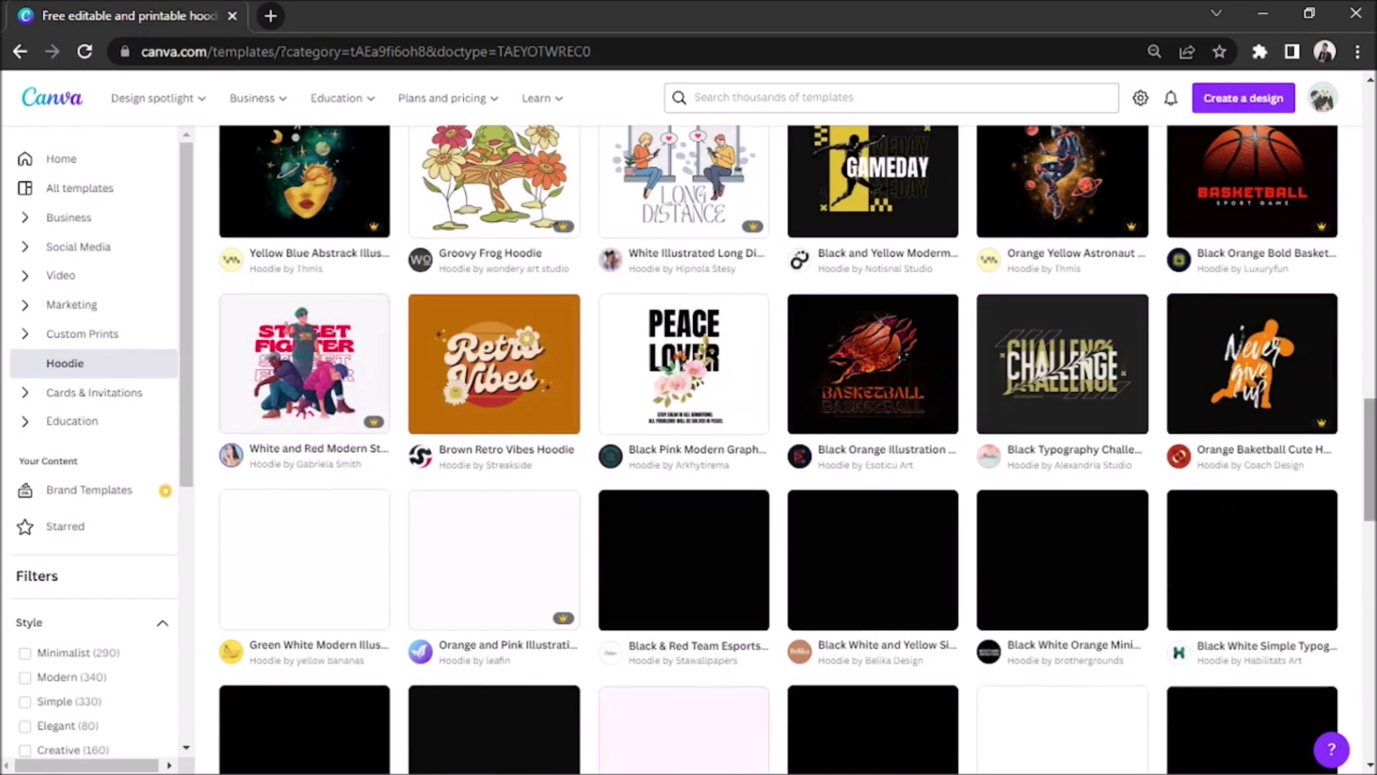
pyautogui.scroll(-12, 797, 444)
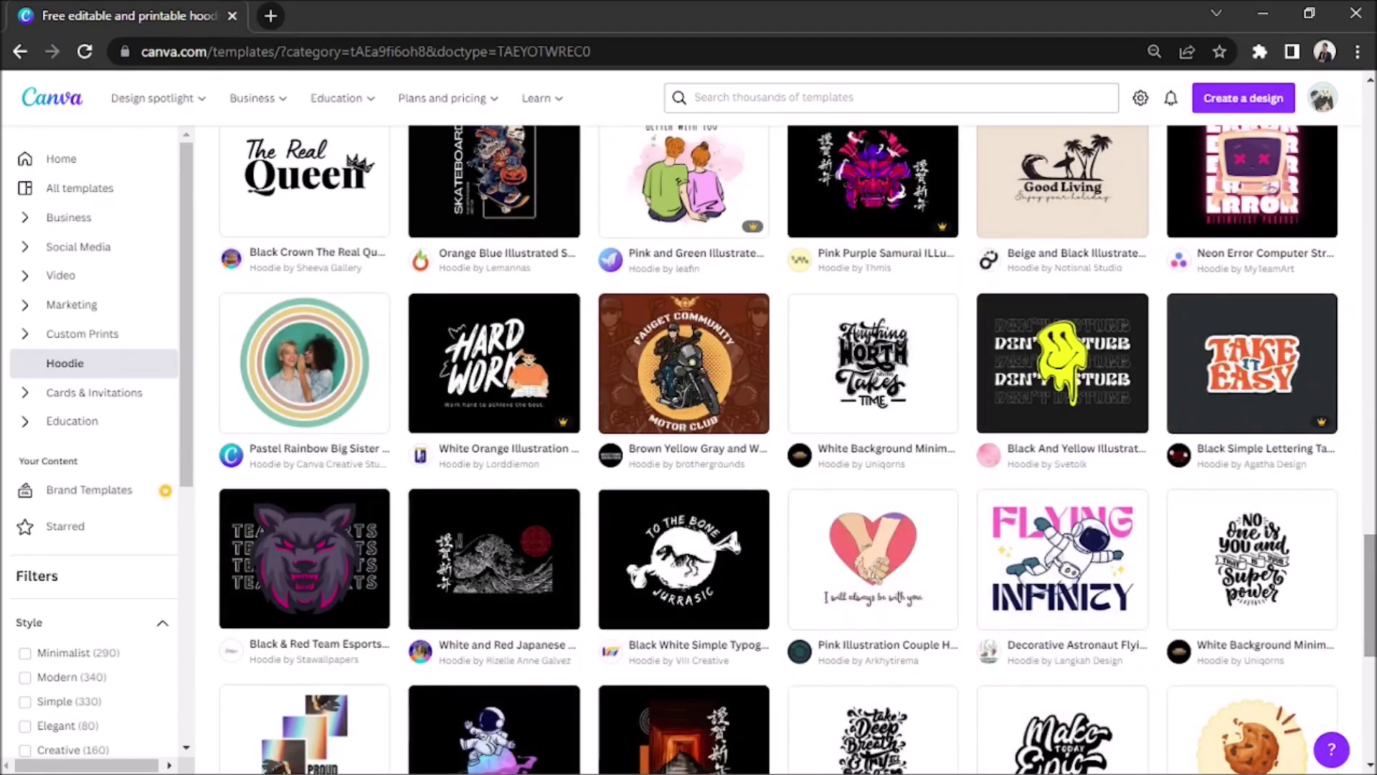
pyautogui.scroll(12, 778, 450)
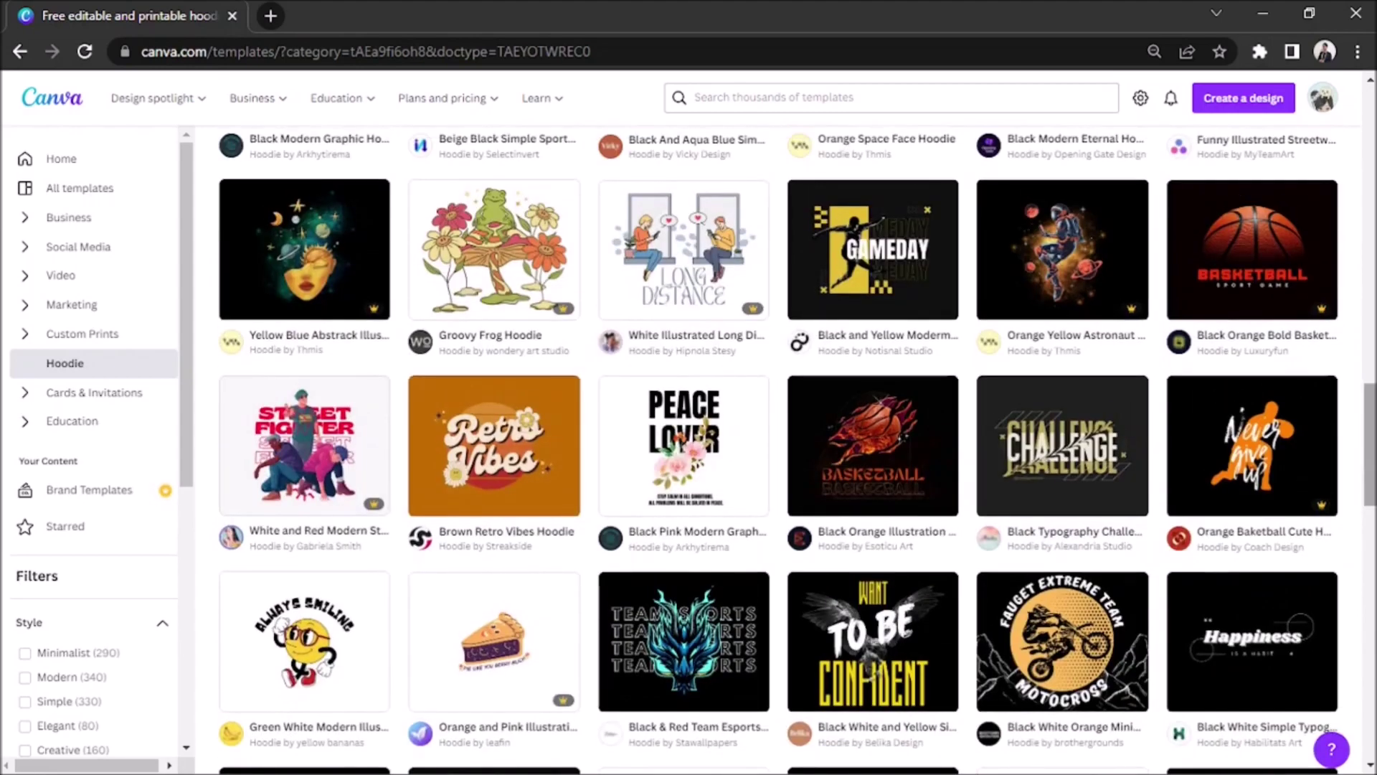
pyautogui.scroll(12, 778, 449)
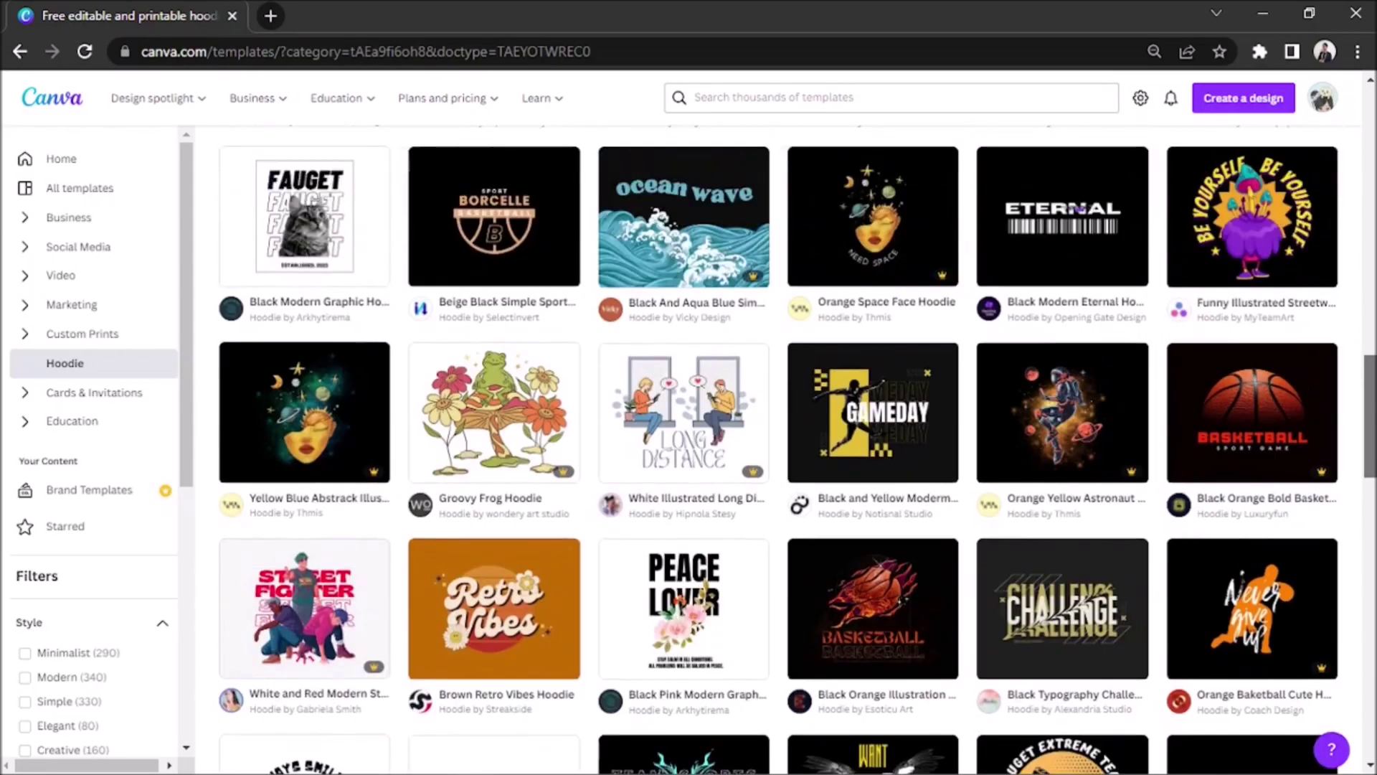
pyautogui.scroll(1, 778, 450)
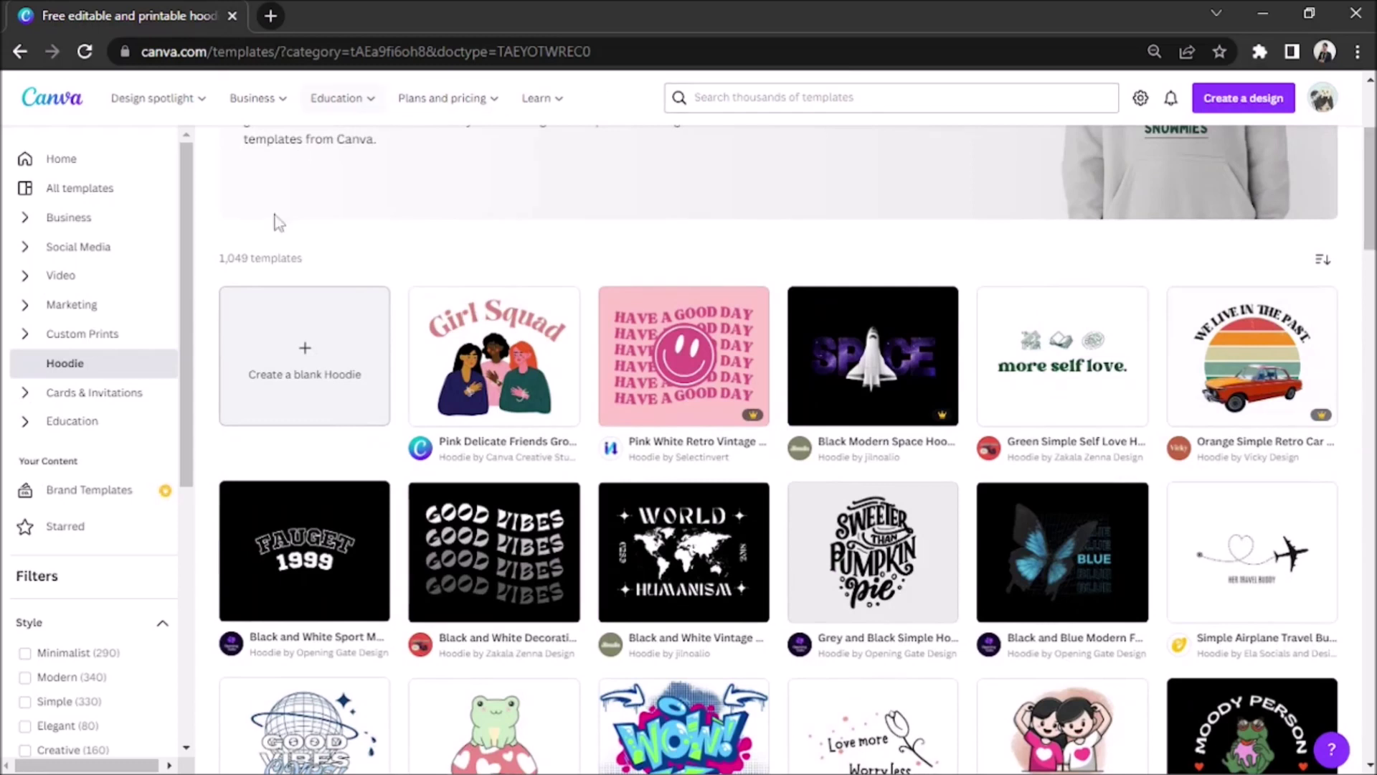
# Create a blank Hoodie design and scroll through the Templates side panel.
pyautogui.click(308, 362)
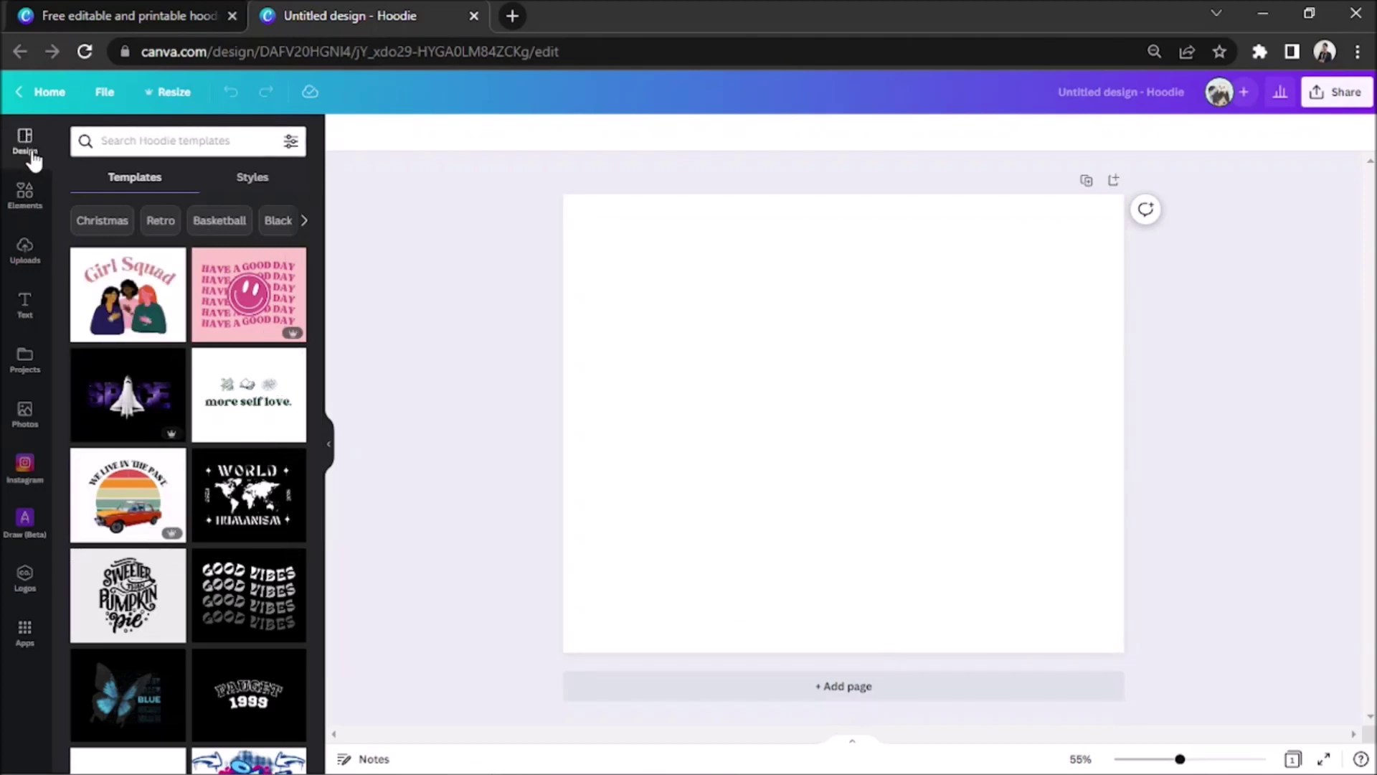
pyautogui.scroll(-5, 320, 246)
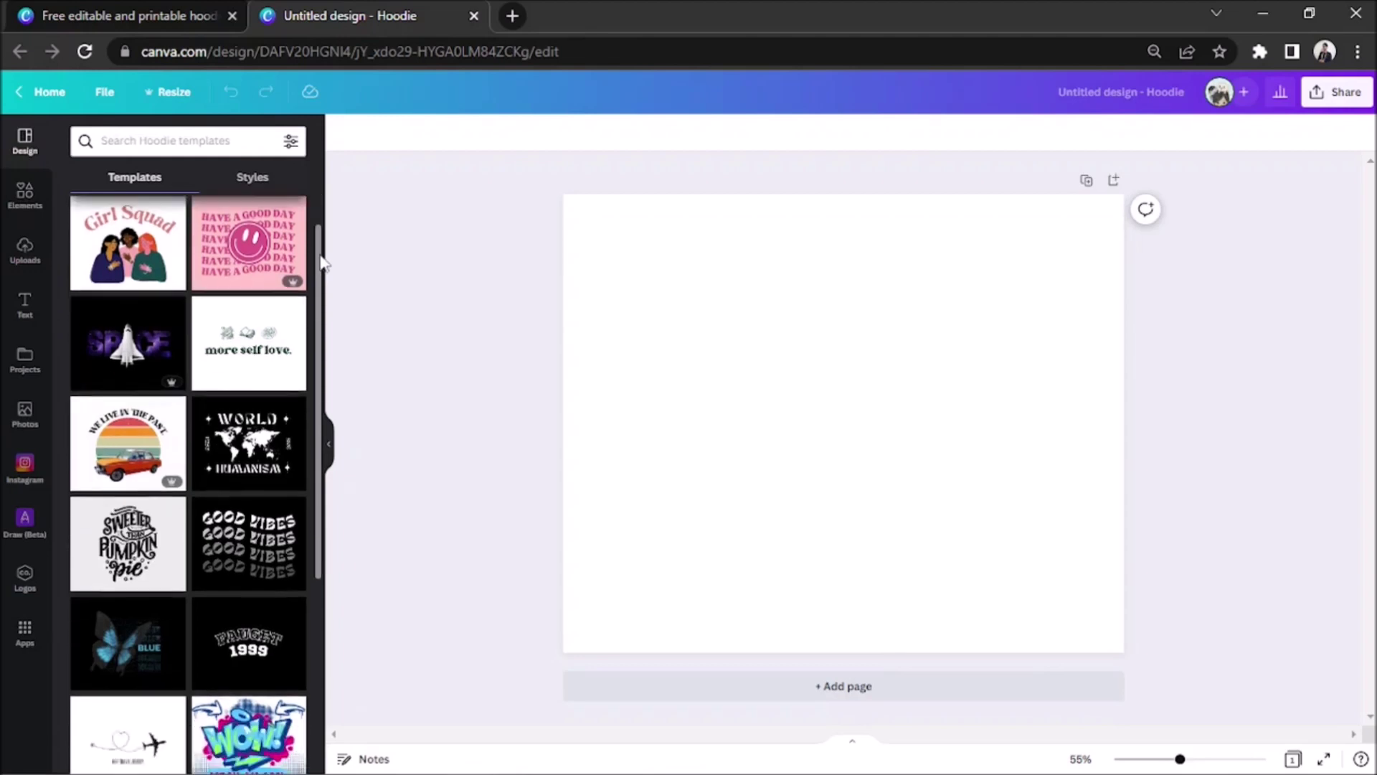
pyautogui.scroll(-6, 305, 358)
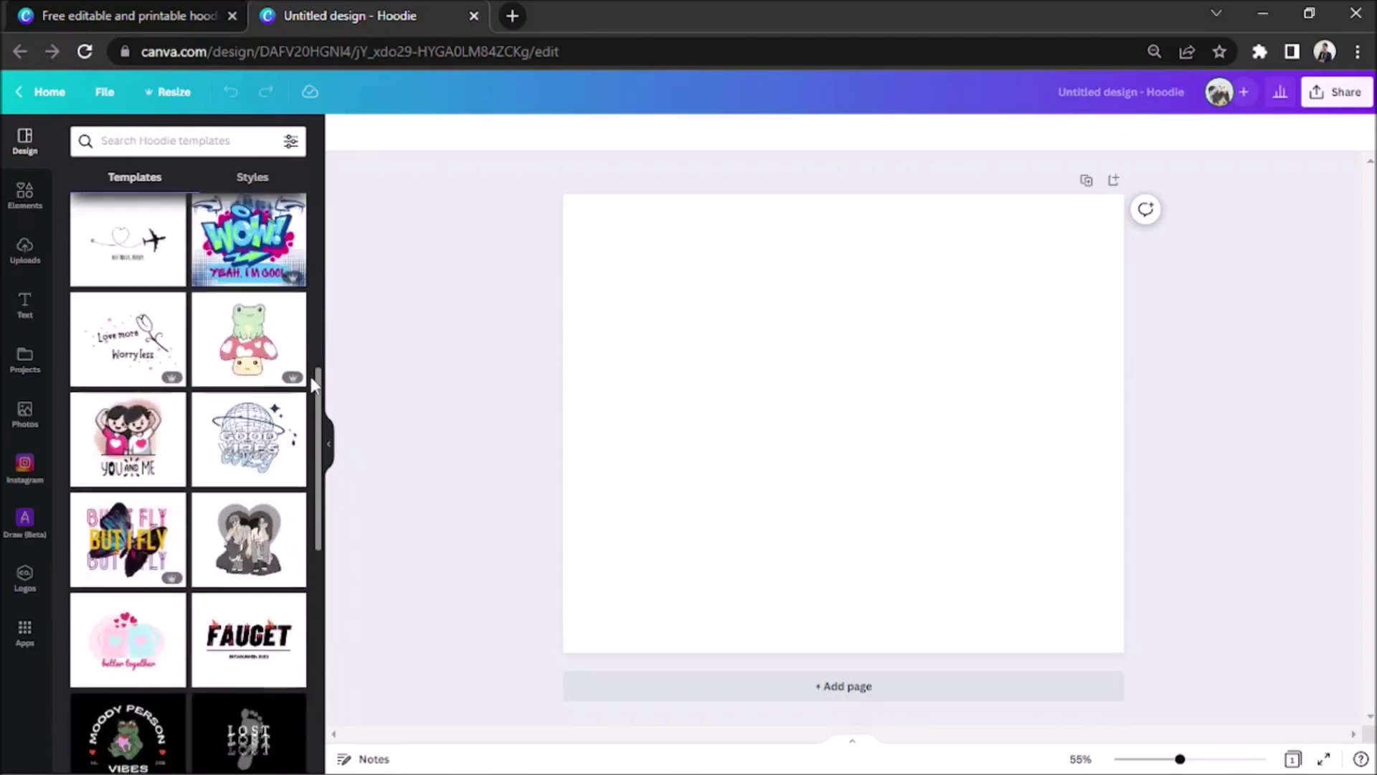
pyautogui.scroll(-18, 290, 395)
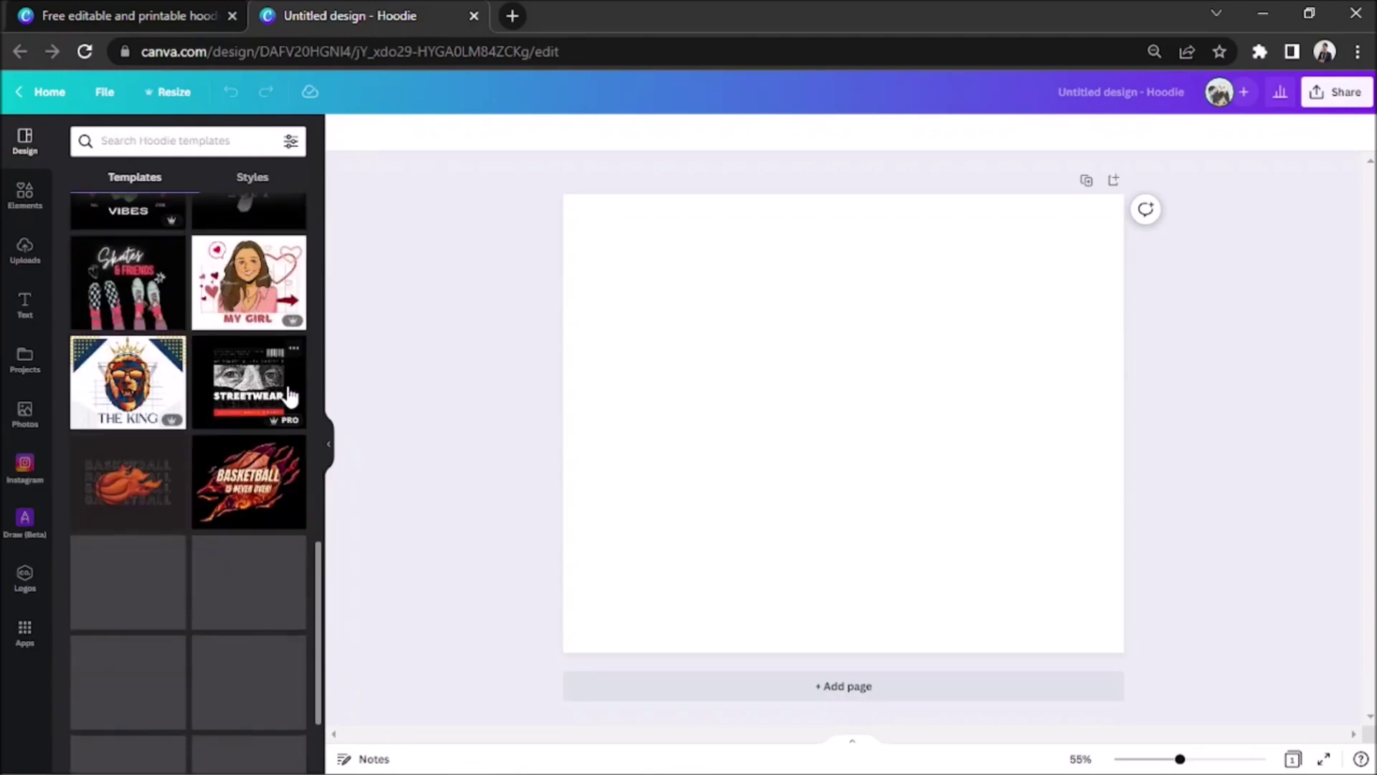
pyautogui.scroll(-15, 290, 395)
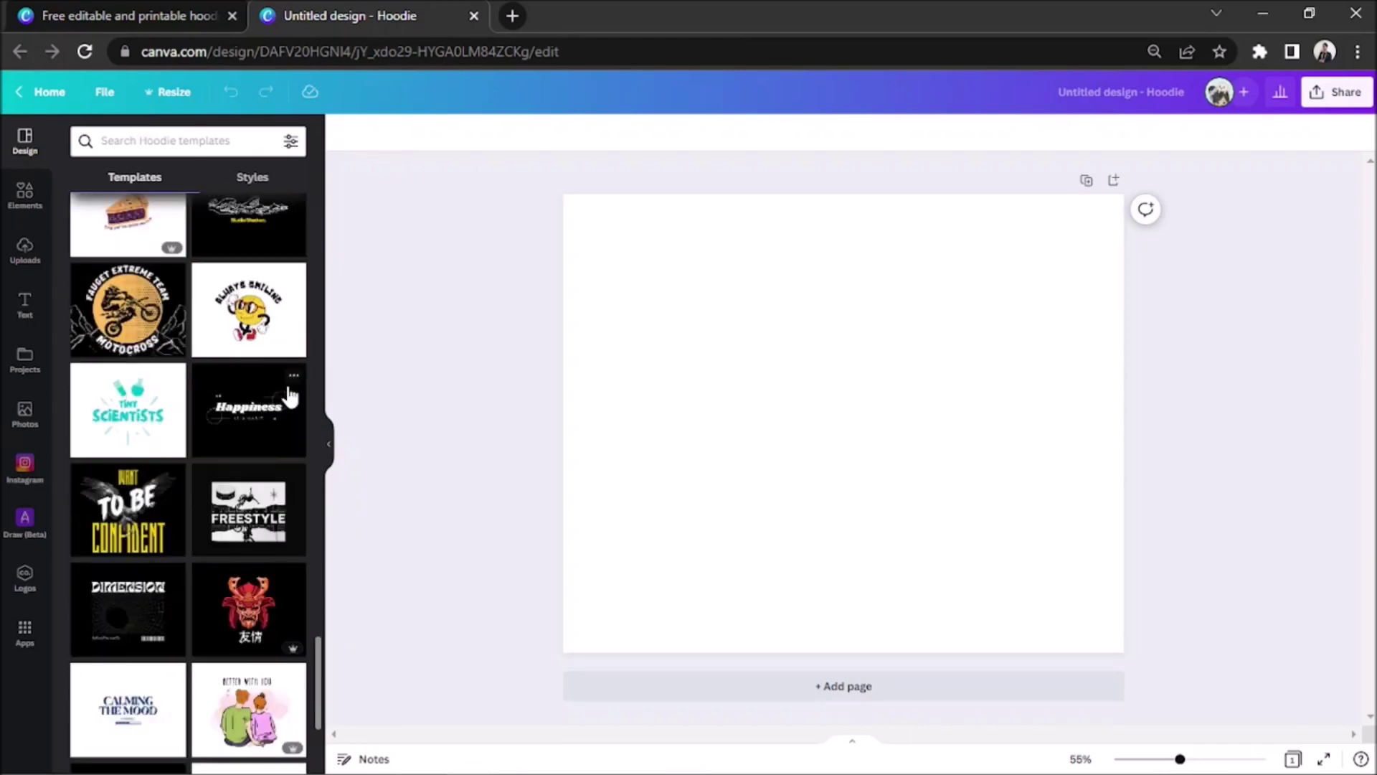
pyautogui.scroll(-4, 290, 396)
pyautogui.scroll(-5, 289, 395)
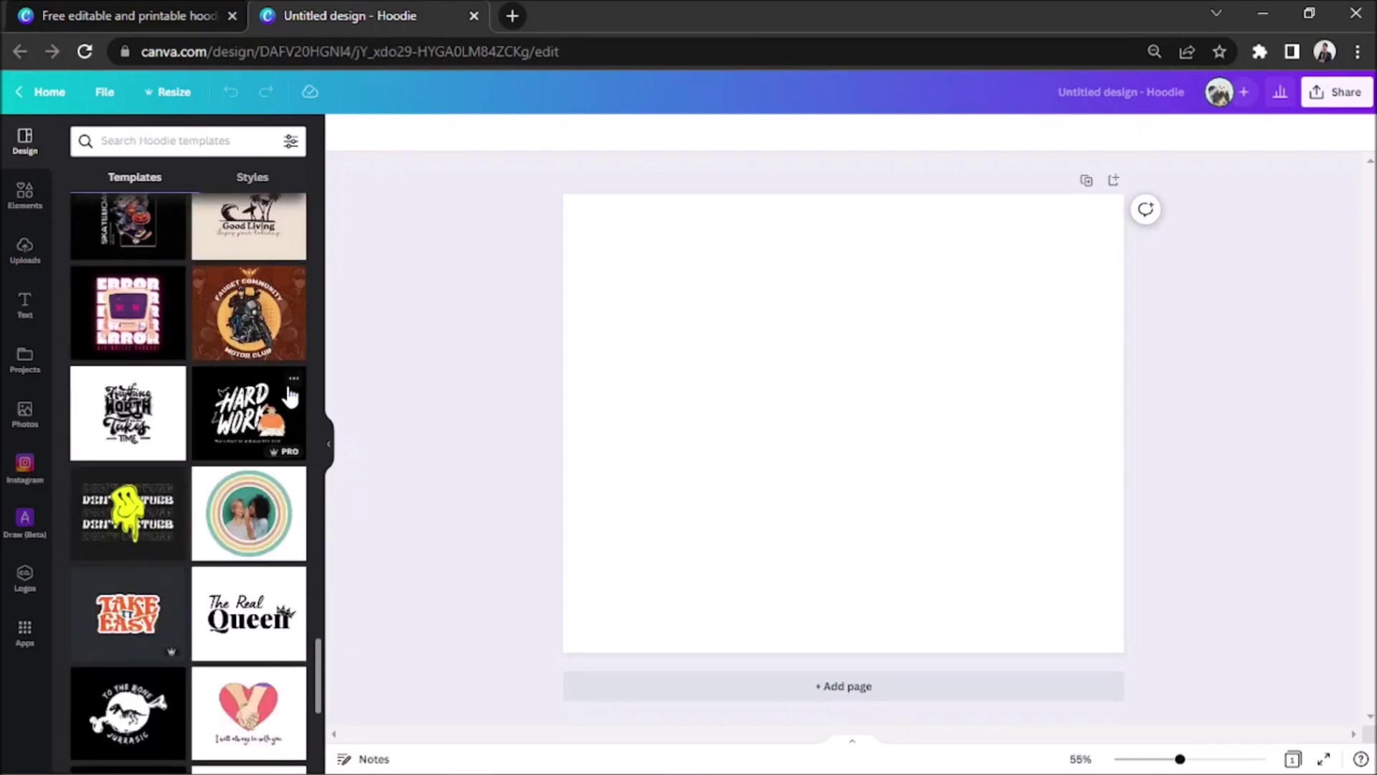
# Fill the blank hoodie page with a custom light lavender background, #B5A8E6.
pyautogui.click(643, 393)
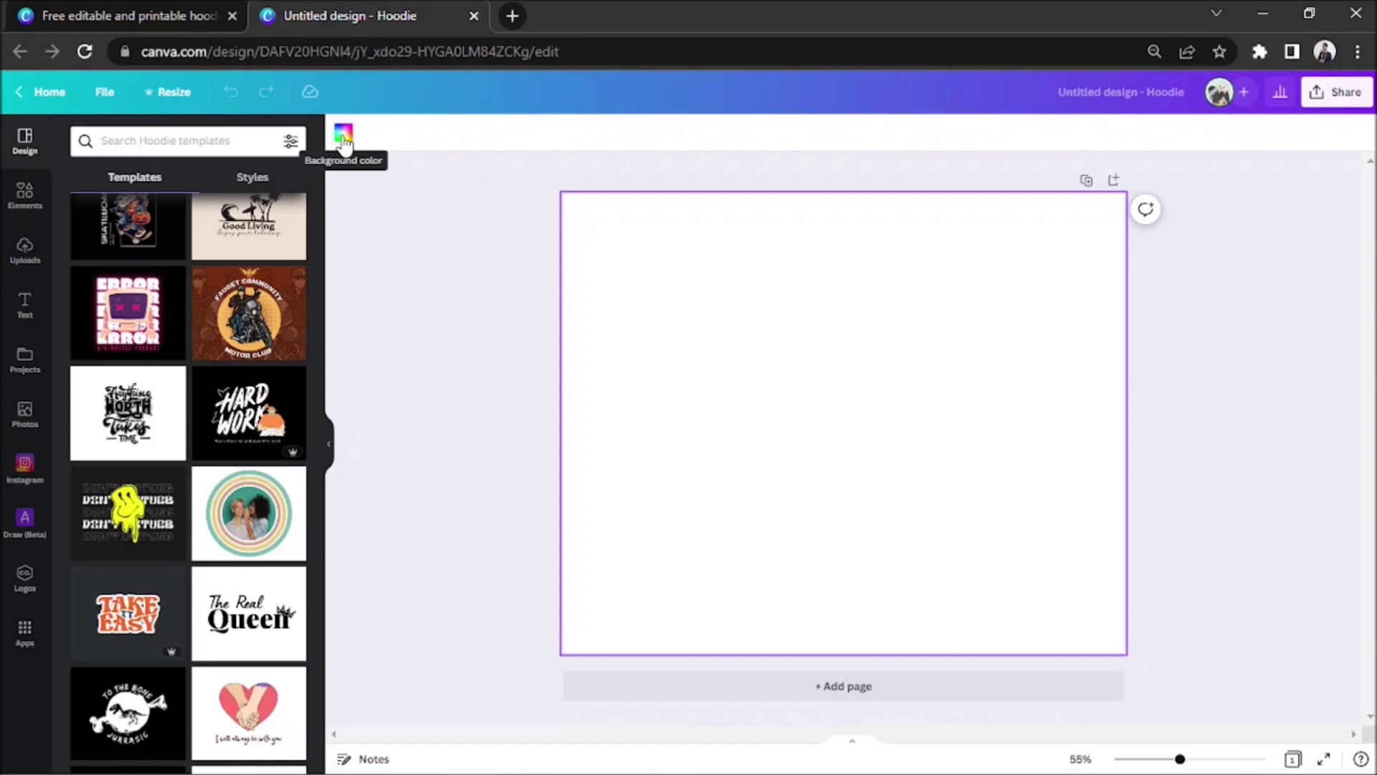
pyautogui.click(344, 136)
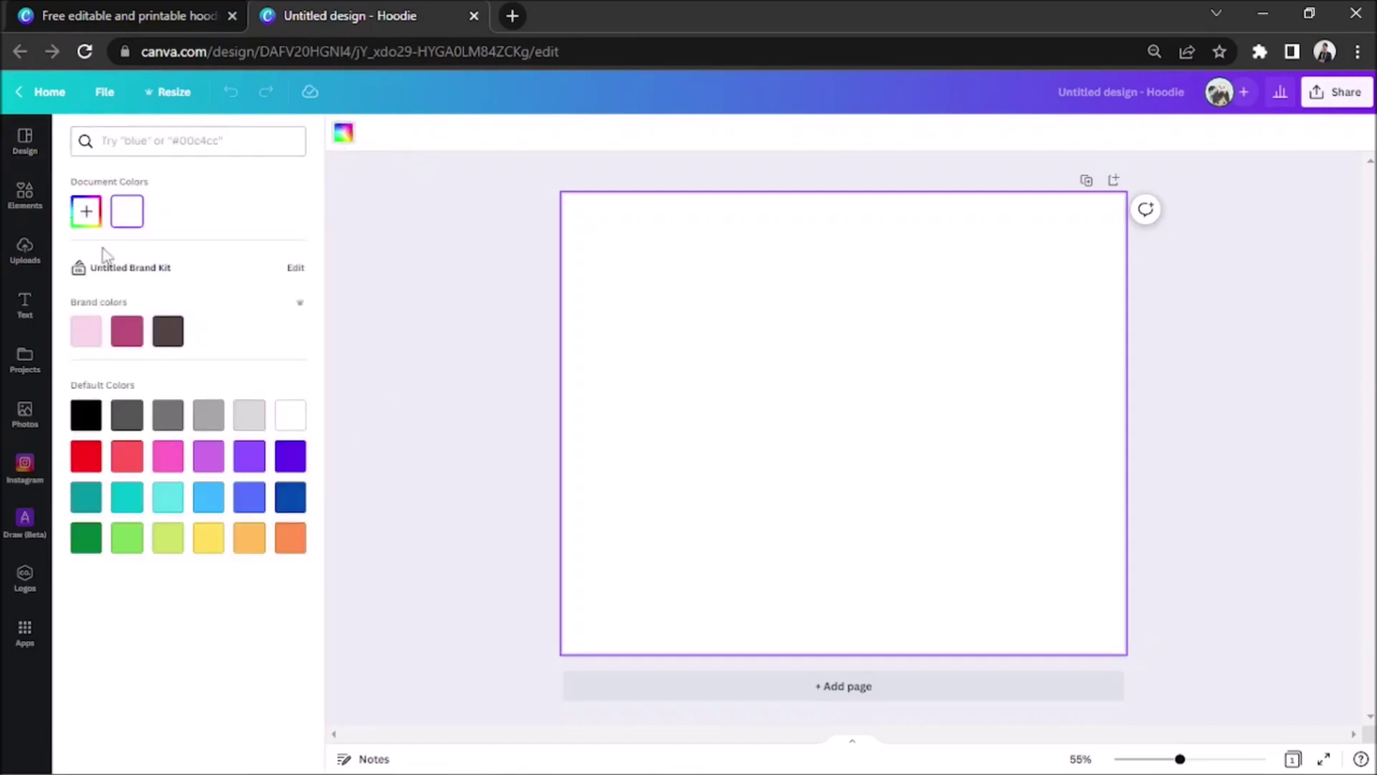
pyautogui.click(86, 220)
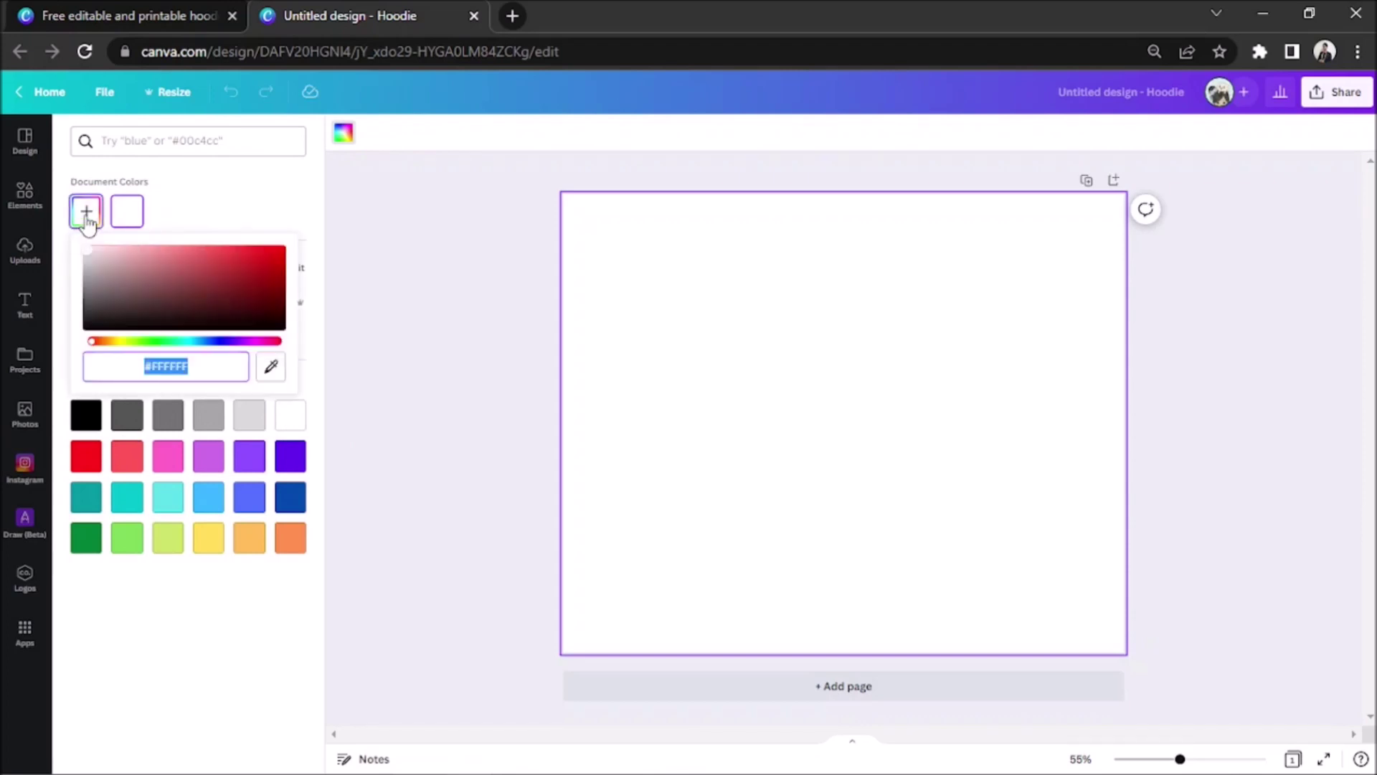
pyautogui.click(111, 341)
pyautogui.click(134, 253)
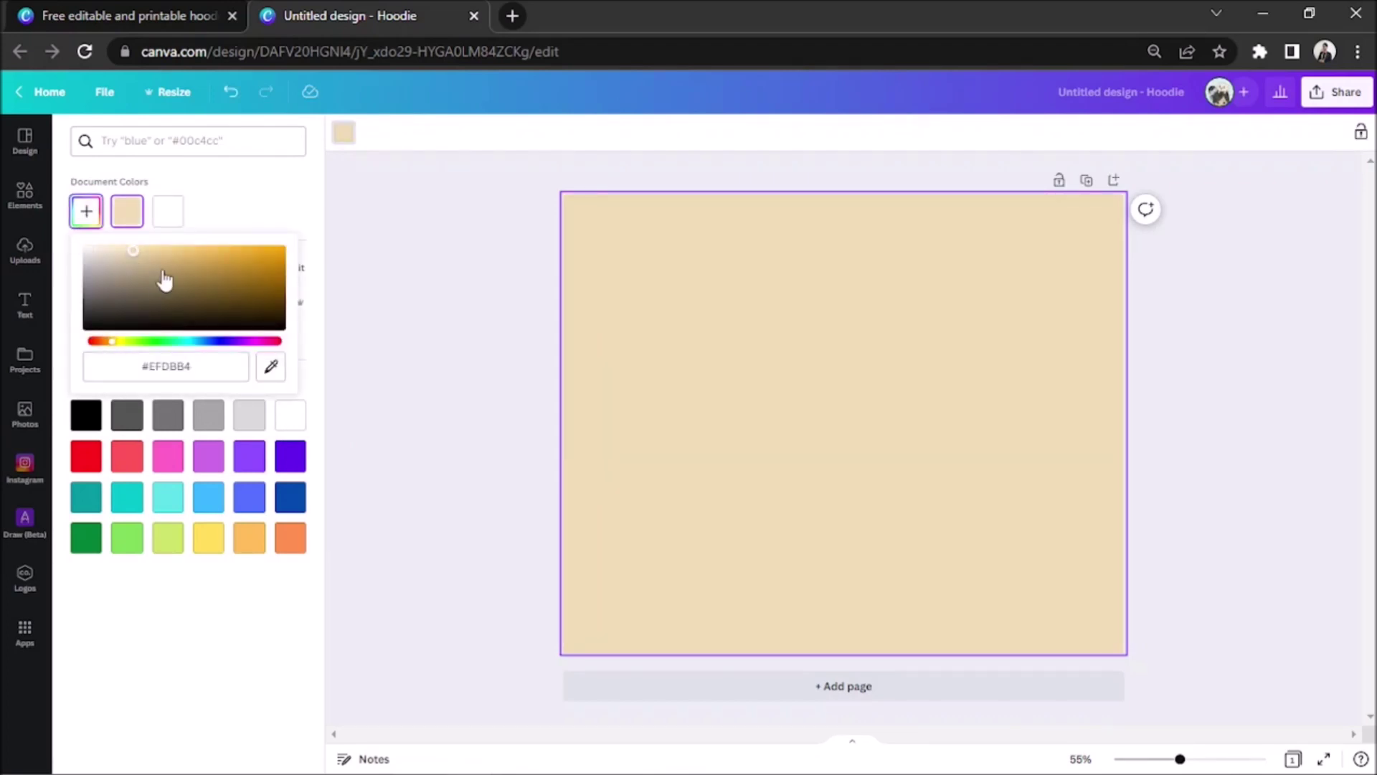
pyautogui.moveTo(170, 342); pyautogui.dragTo(222, 353)
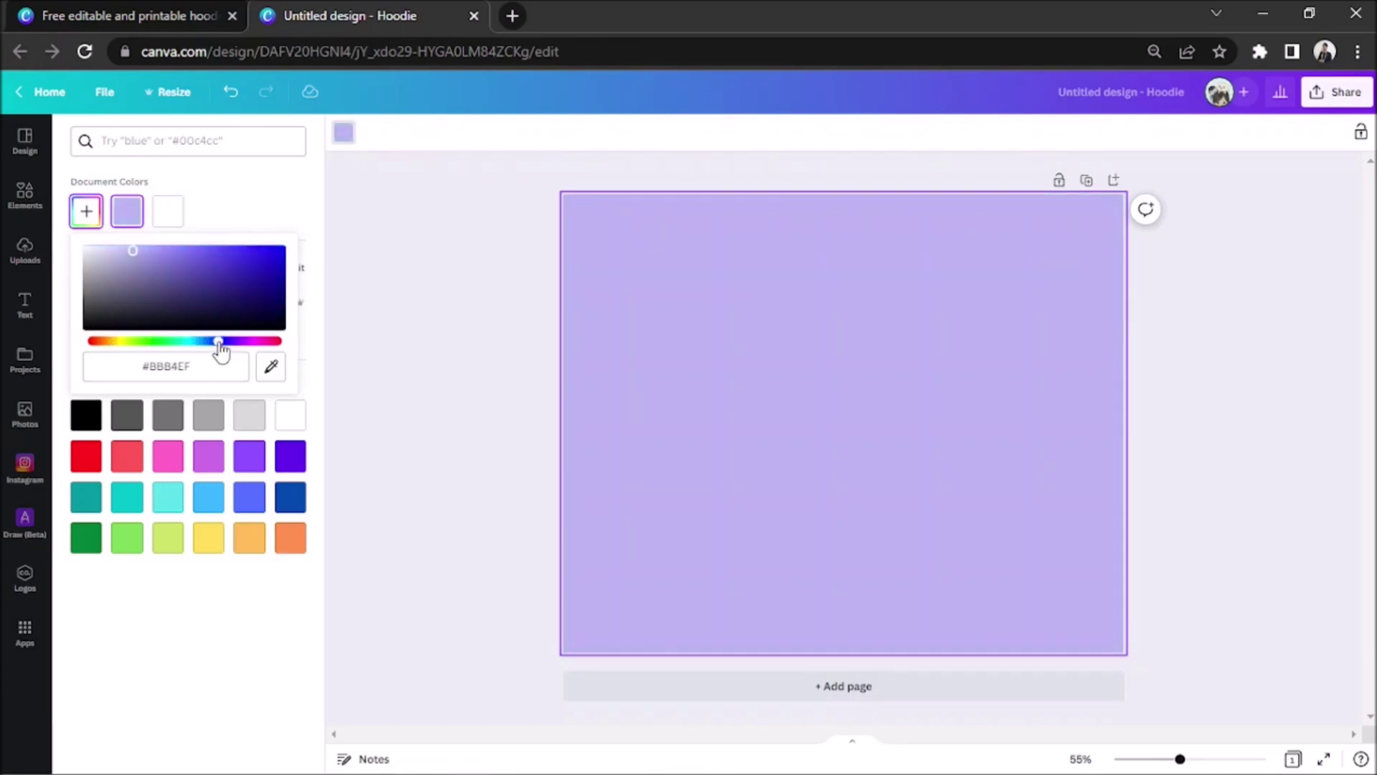
pyautogui.moveTo(237, 340); pyautogui.dragTo(224, 352)
pyautogui.click(137, 253)
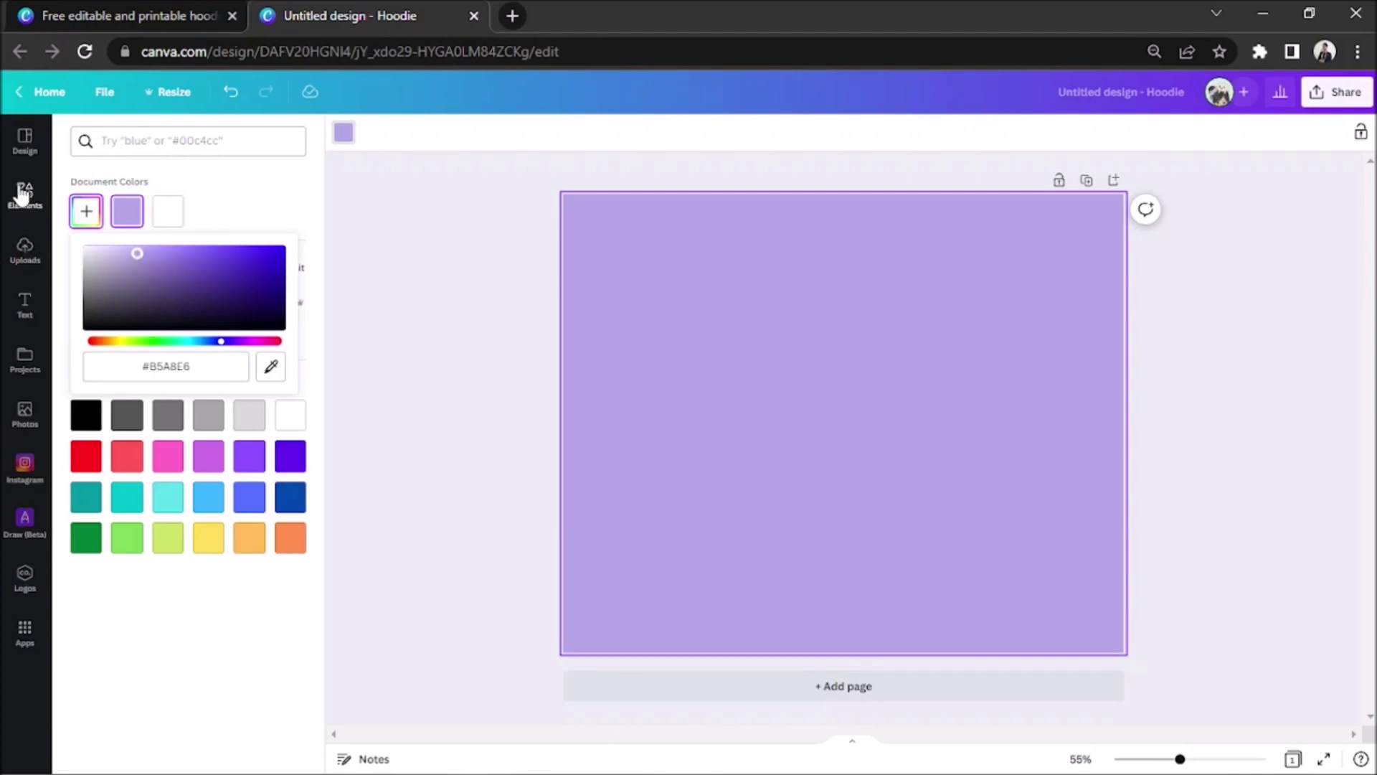
pyautogui.click(15, 209)
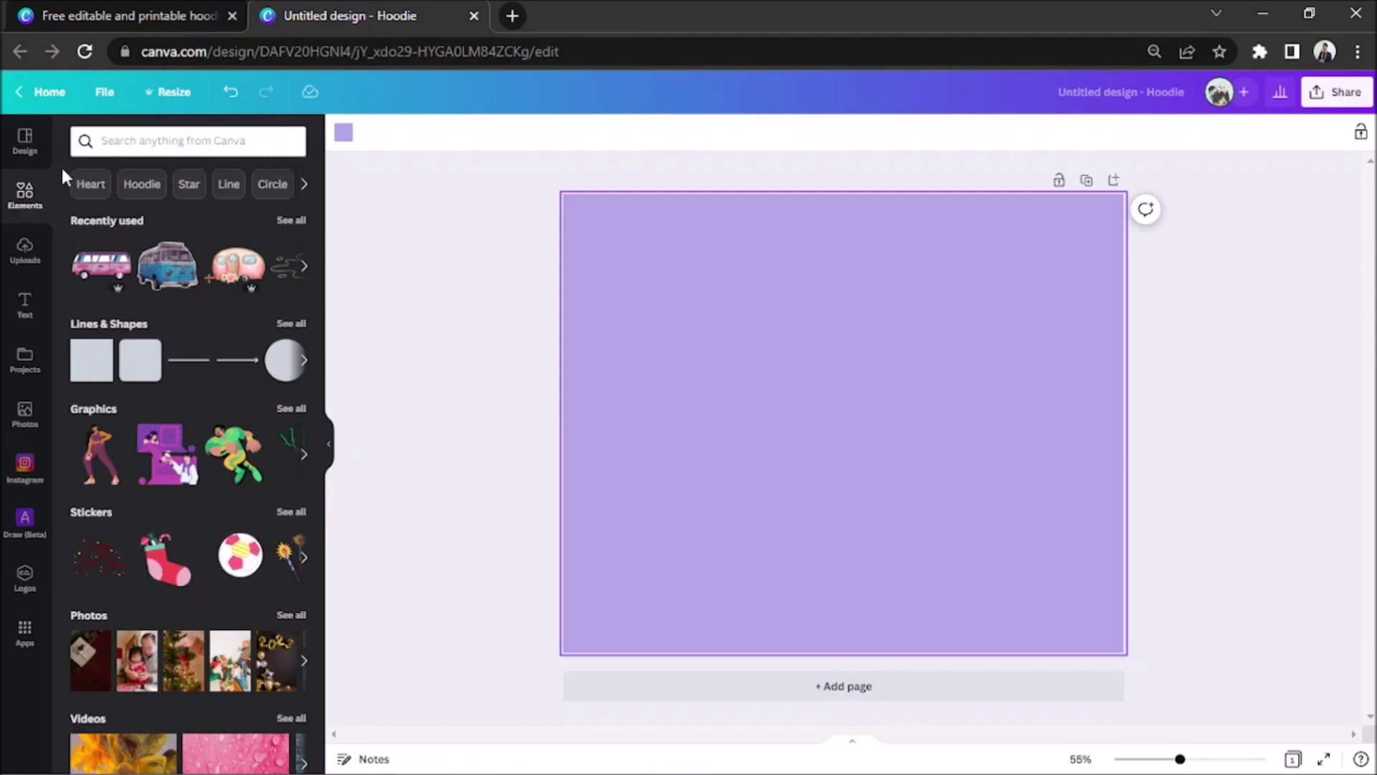
# Search elements for 'cute' and scroll through the Graphics results.
pyautogui.click(99, 141)
pyautogui.write('cute')
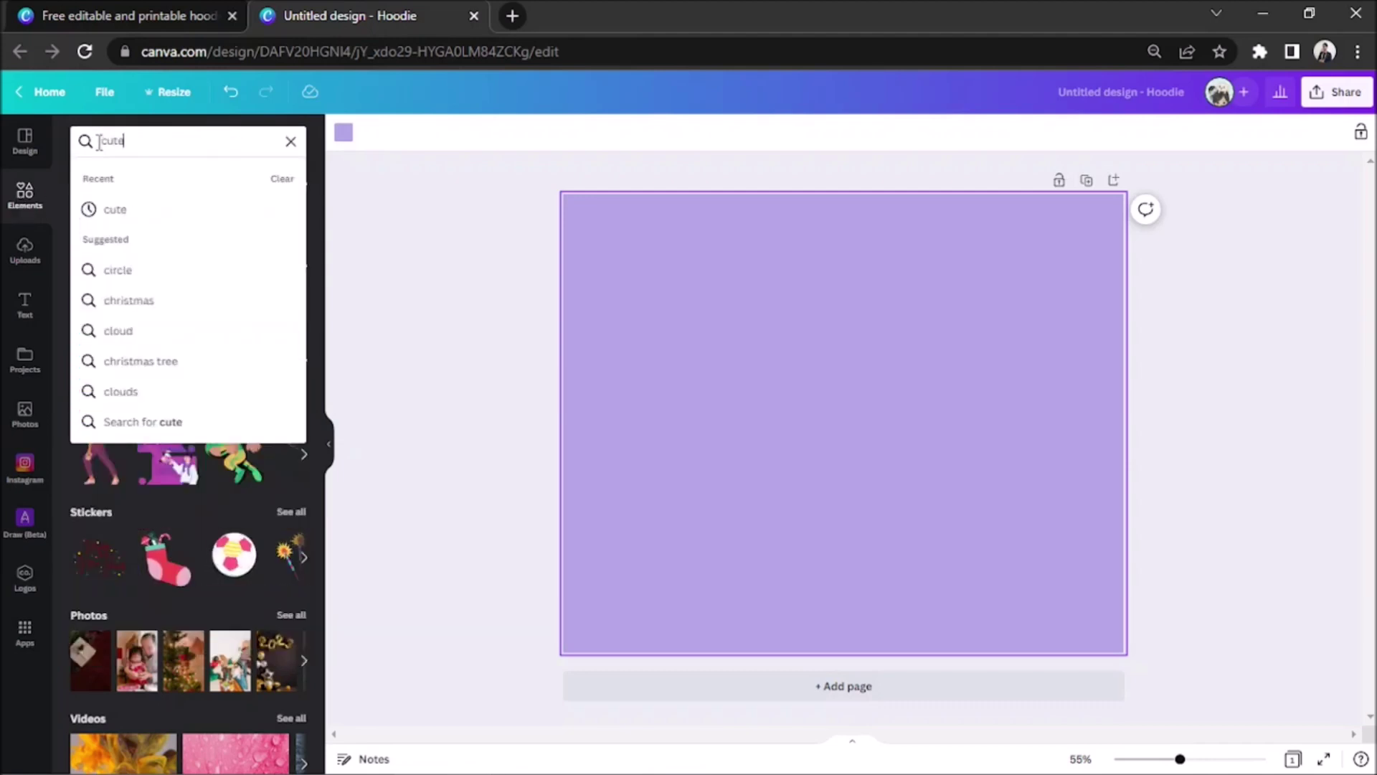
pyautogui.press('Return')
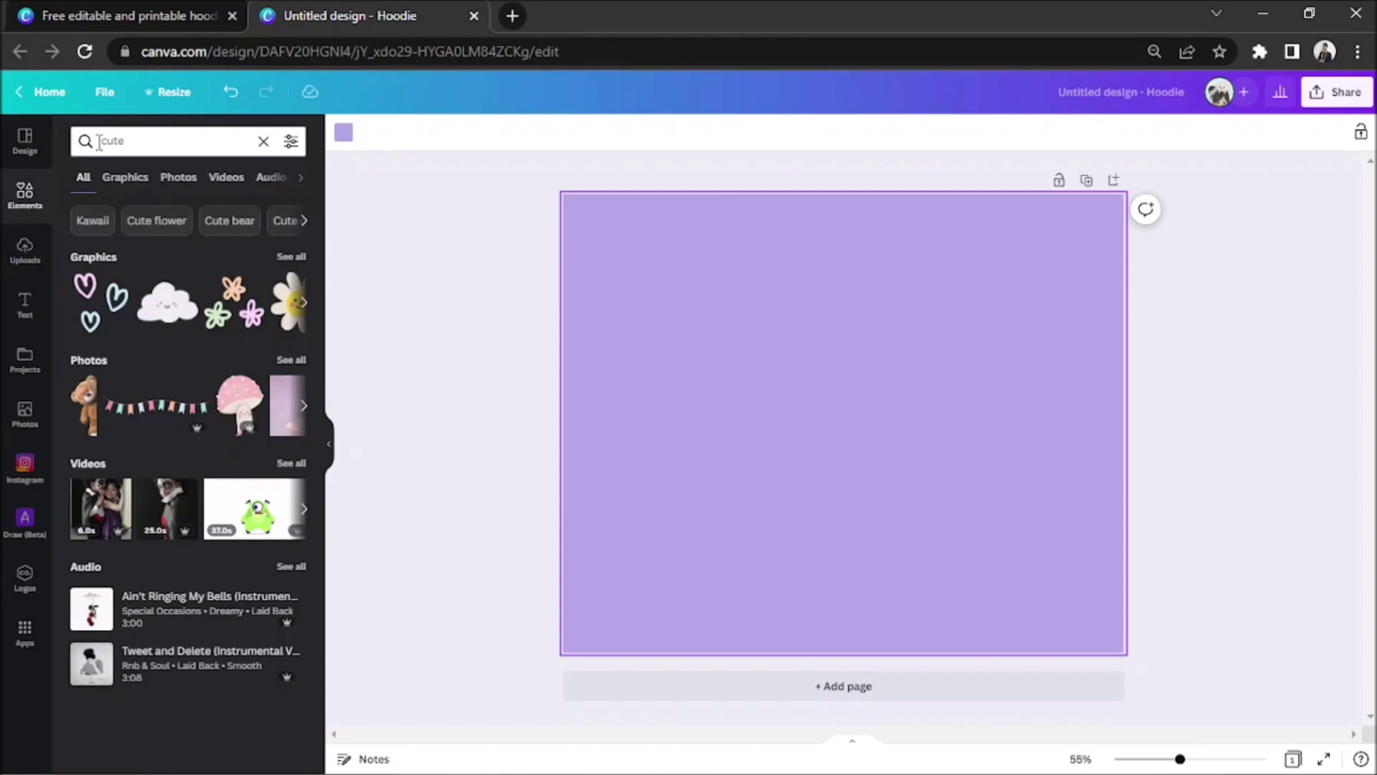
pyautogui.click(126, 179)
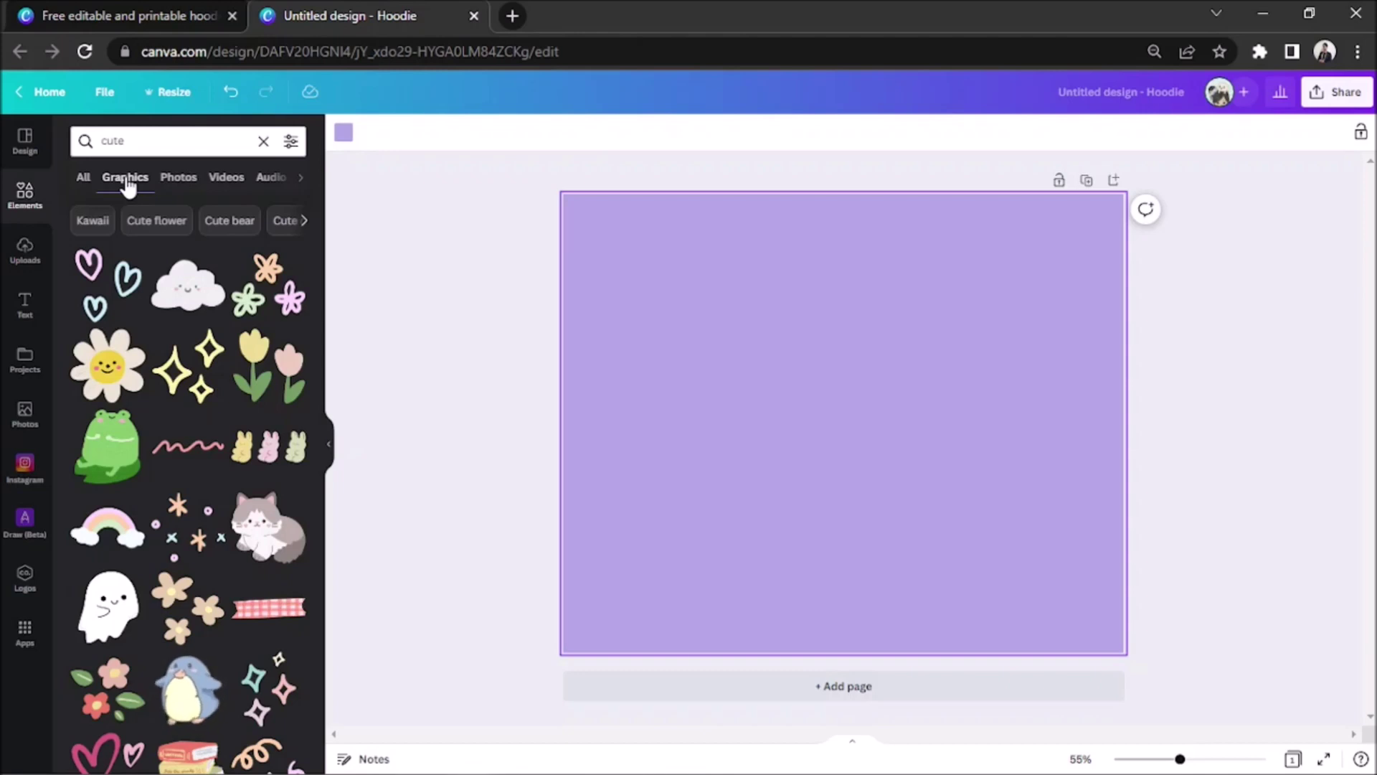
pyautogui.scroll(-1, 202, 511)
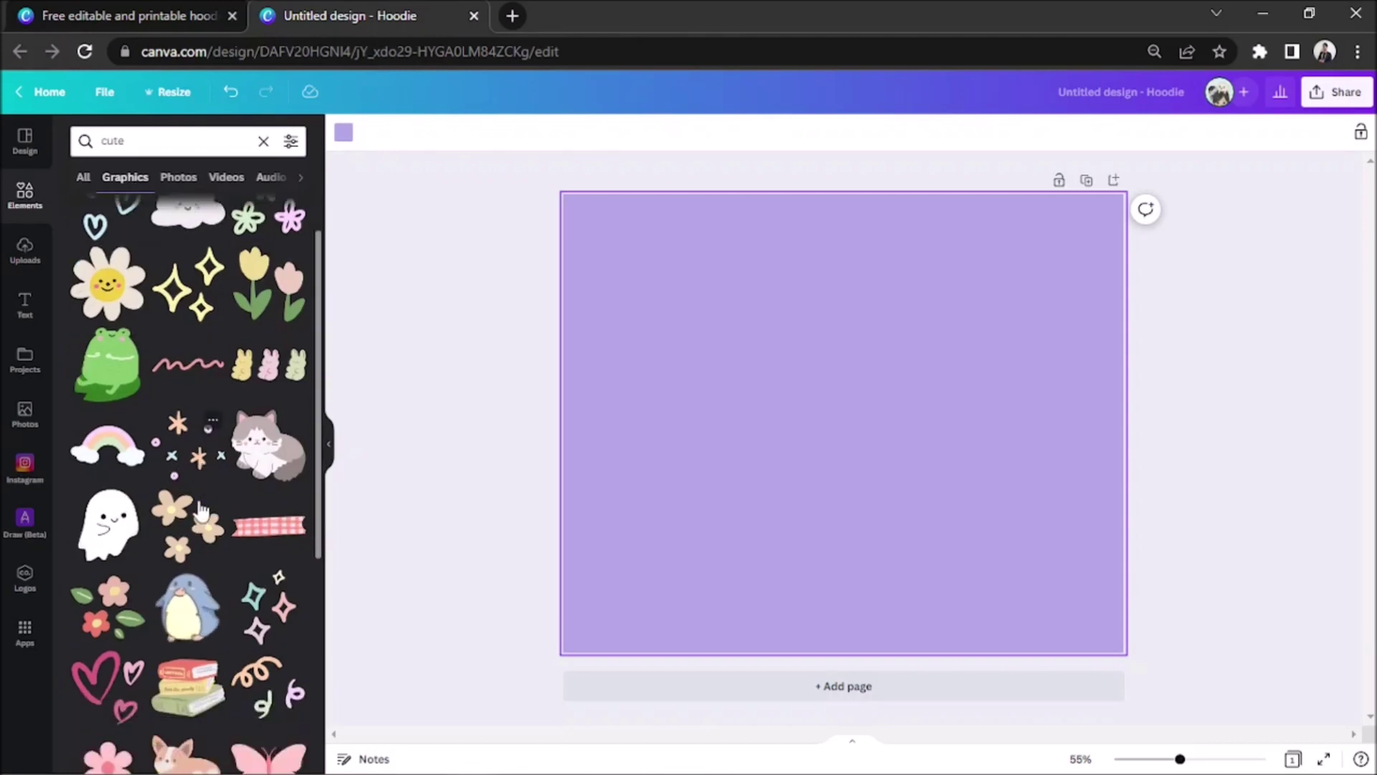
pyautogui.scroll(-5, 203, 511)
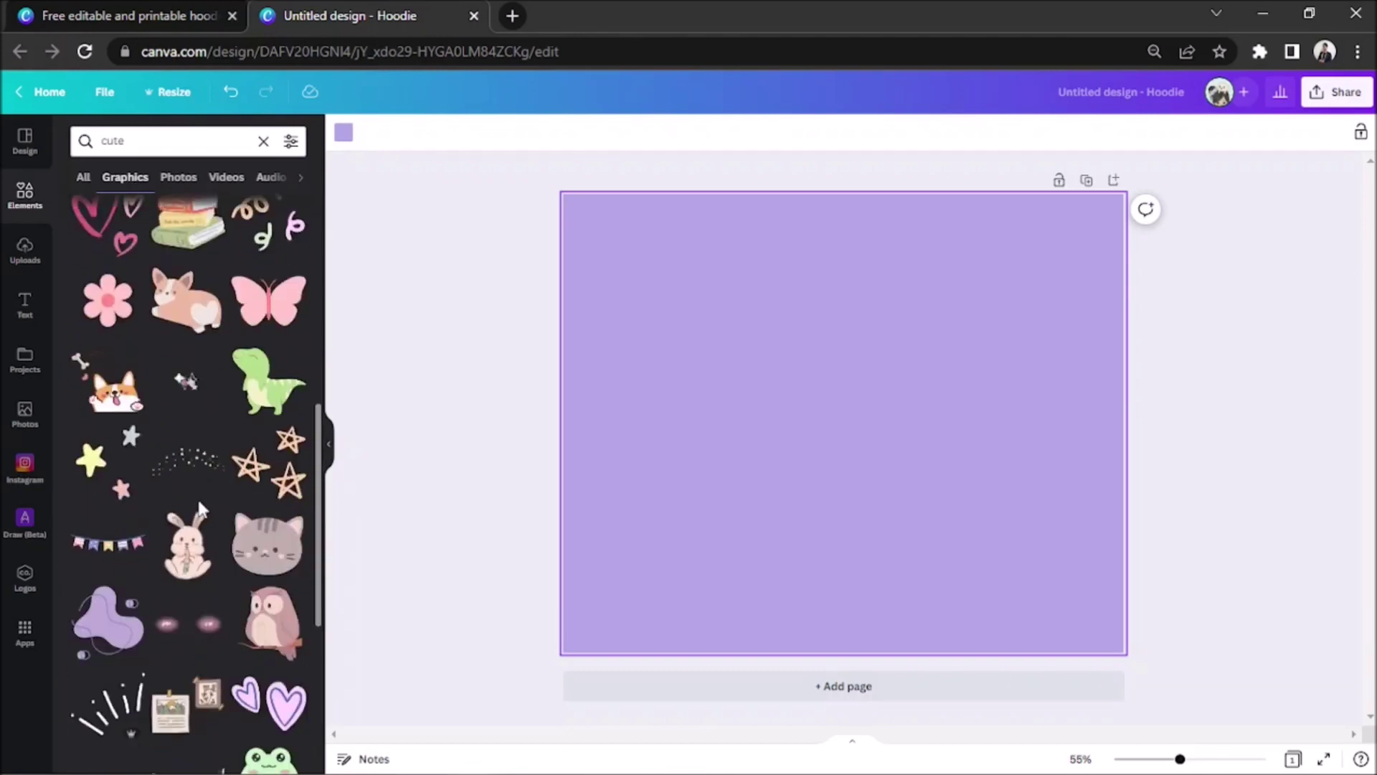
pyautogui.scroll(-3, 200, 505)
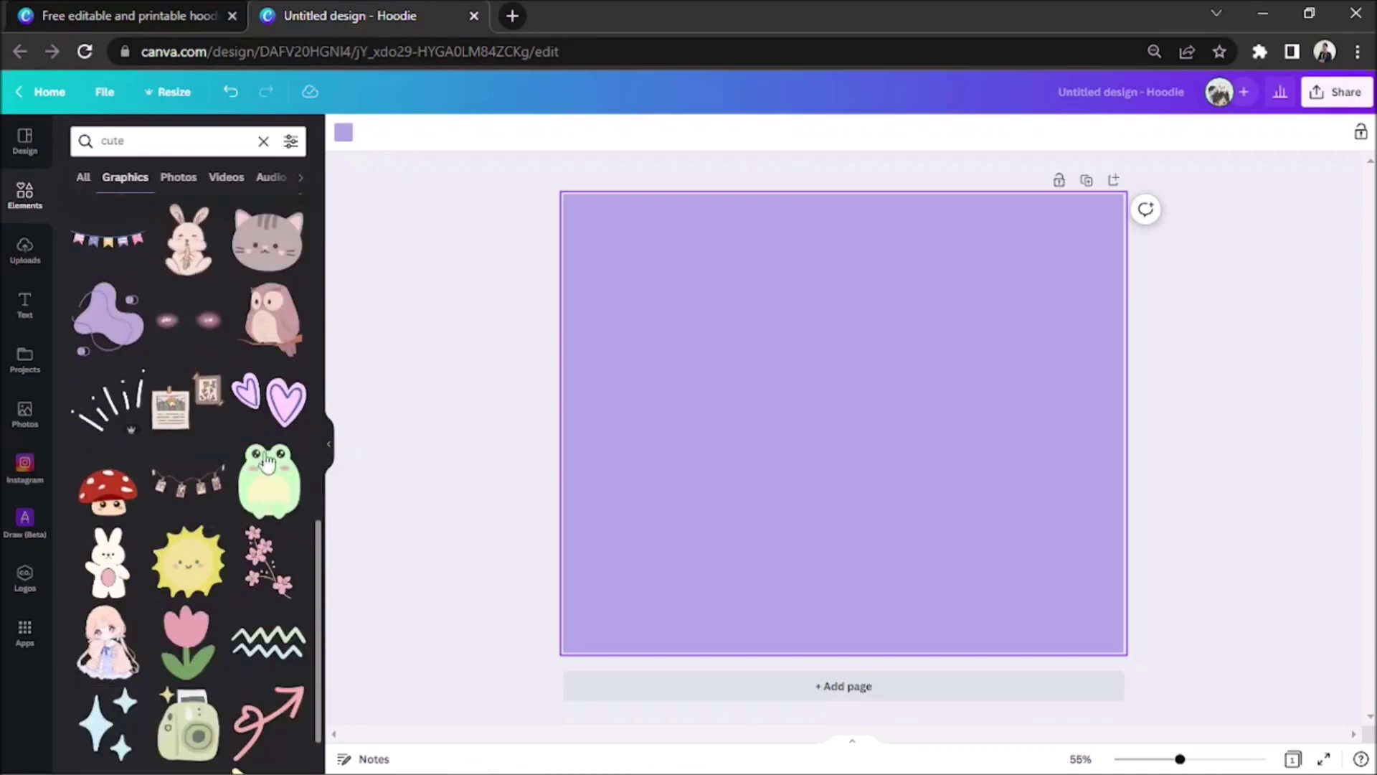
# Add the owl-on-a-branch graphic, enlarge it, and lighten the background to #DBD6EF.
pyautogui.click(271, 319)
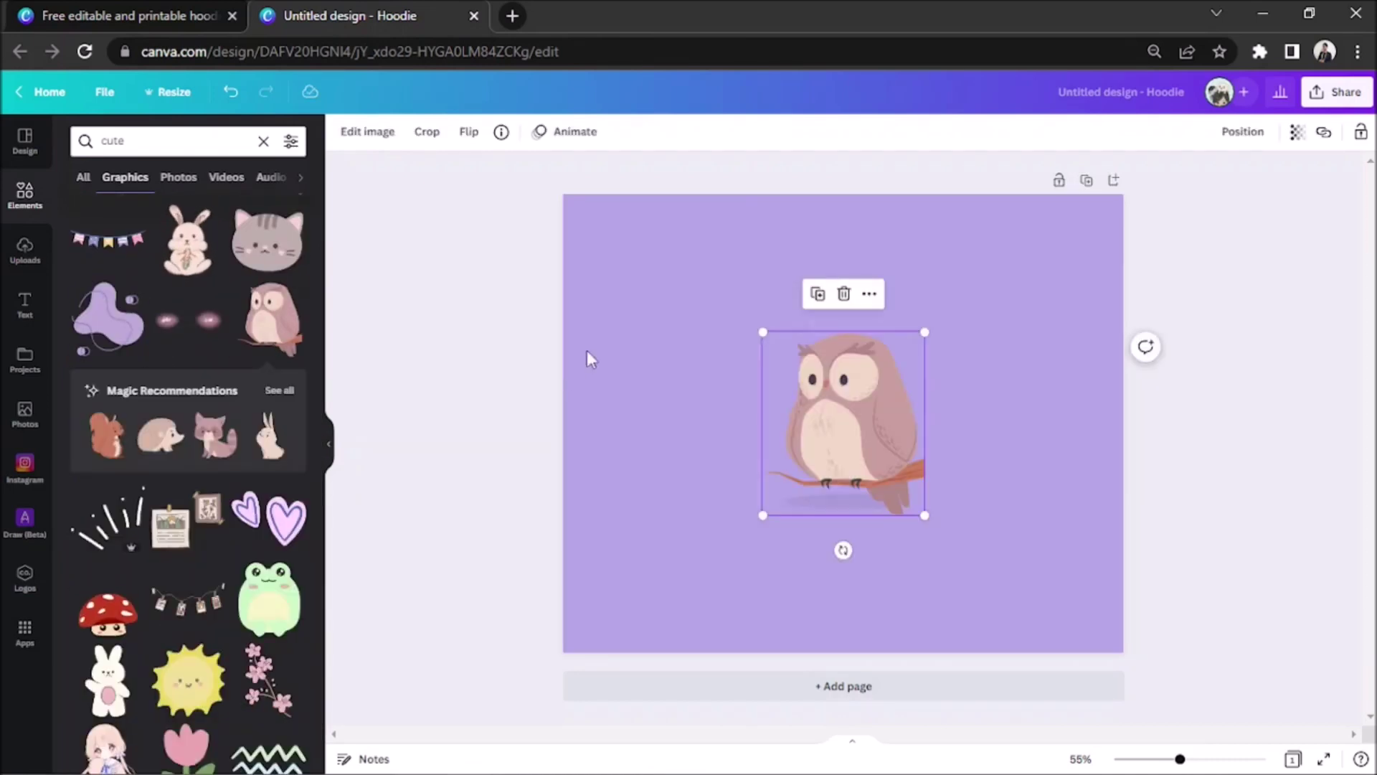
pyautogui.moveTo(762, 332); pyautogui.dragTo(728, 292)
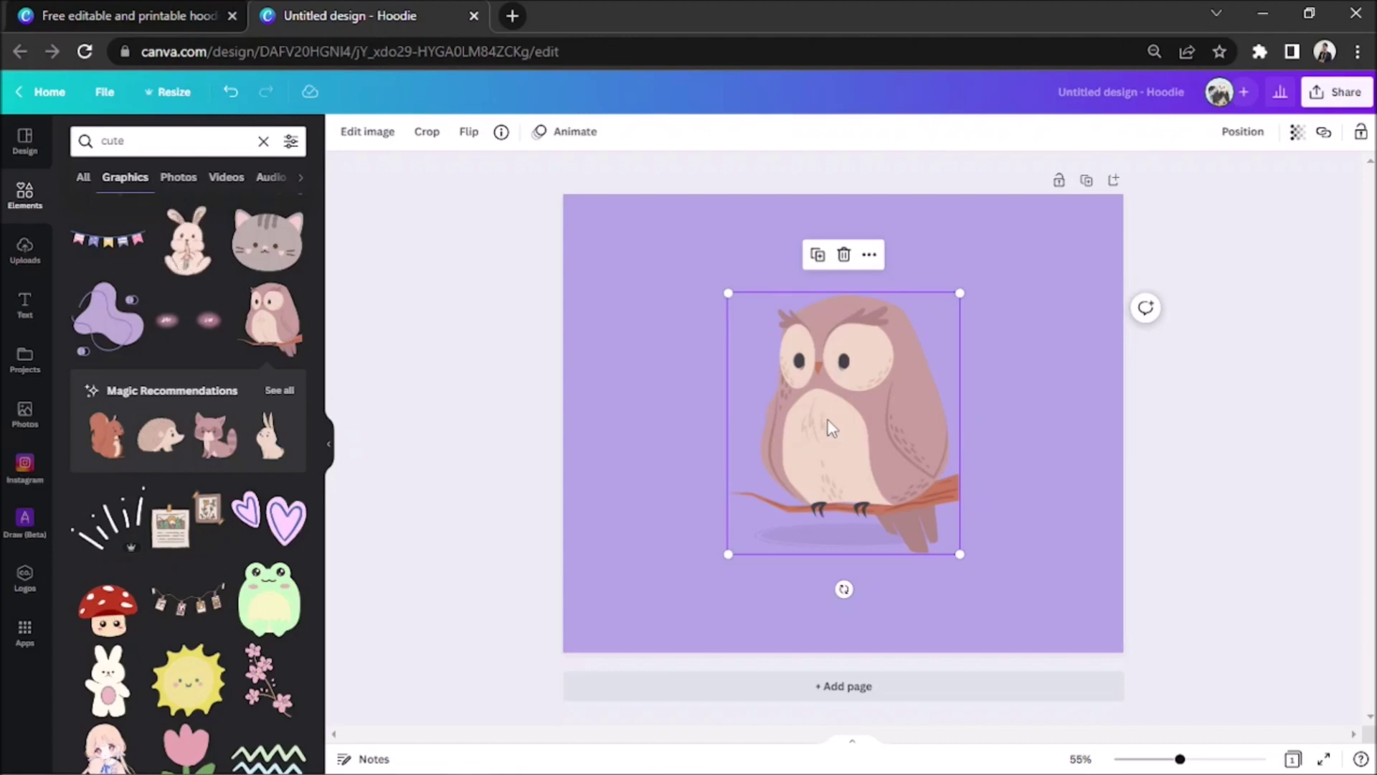
pyautogui.click(645, 409)
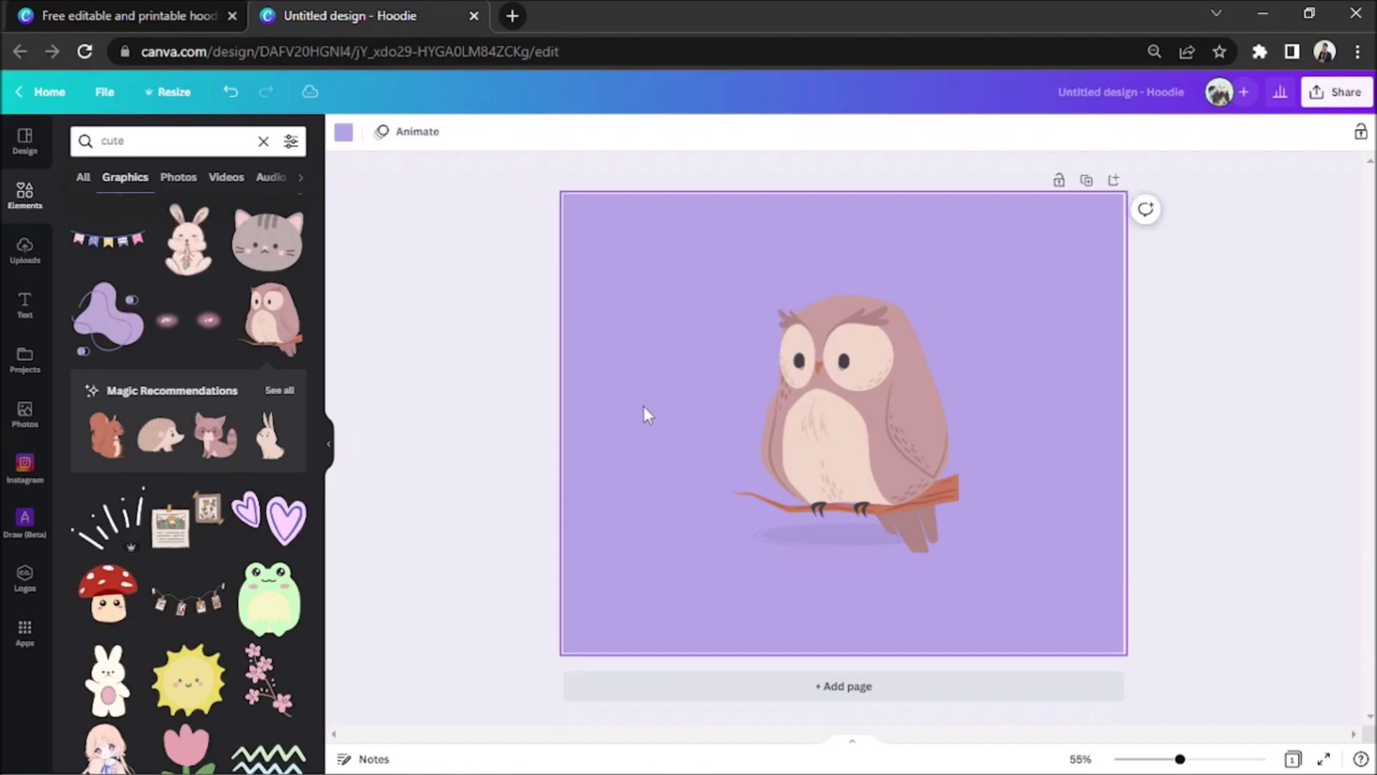
pyautogui.click(344, 131)
pyautogui.click(86, 211)
pyautogui.moveTo(132, 259)
pyautogui.mouseDown()
pyautogui.moveTo(113, 246)
pyautogui.moveTo(99, 264)
pyautogui.moveTo(93, 250)
pyautogui.moveTo(108, 262)
pyautogui.mouseUp()
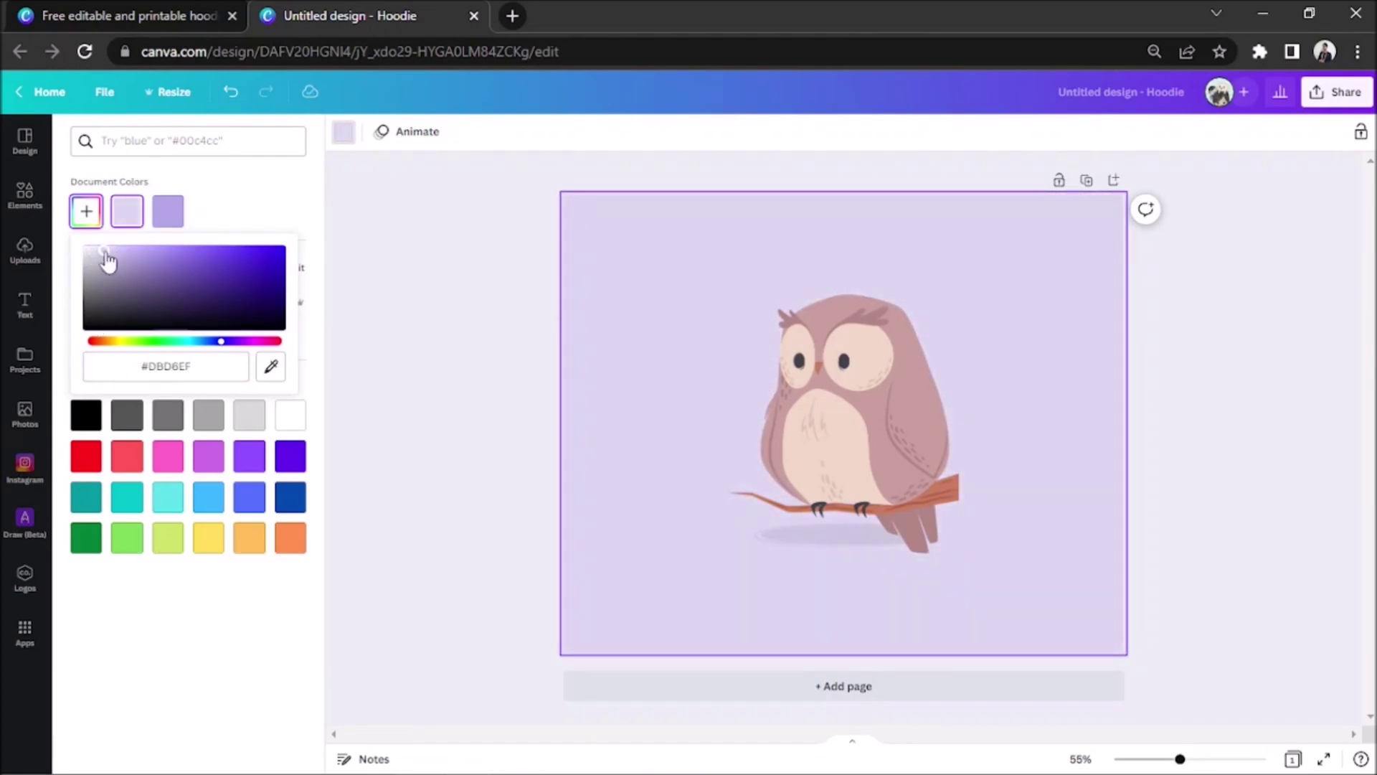
pyautogui.click(1009, 342)
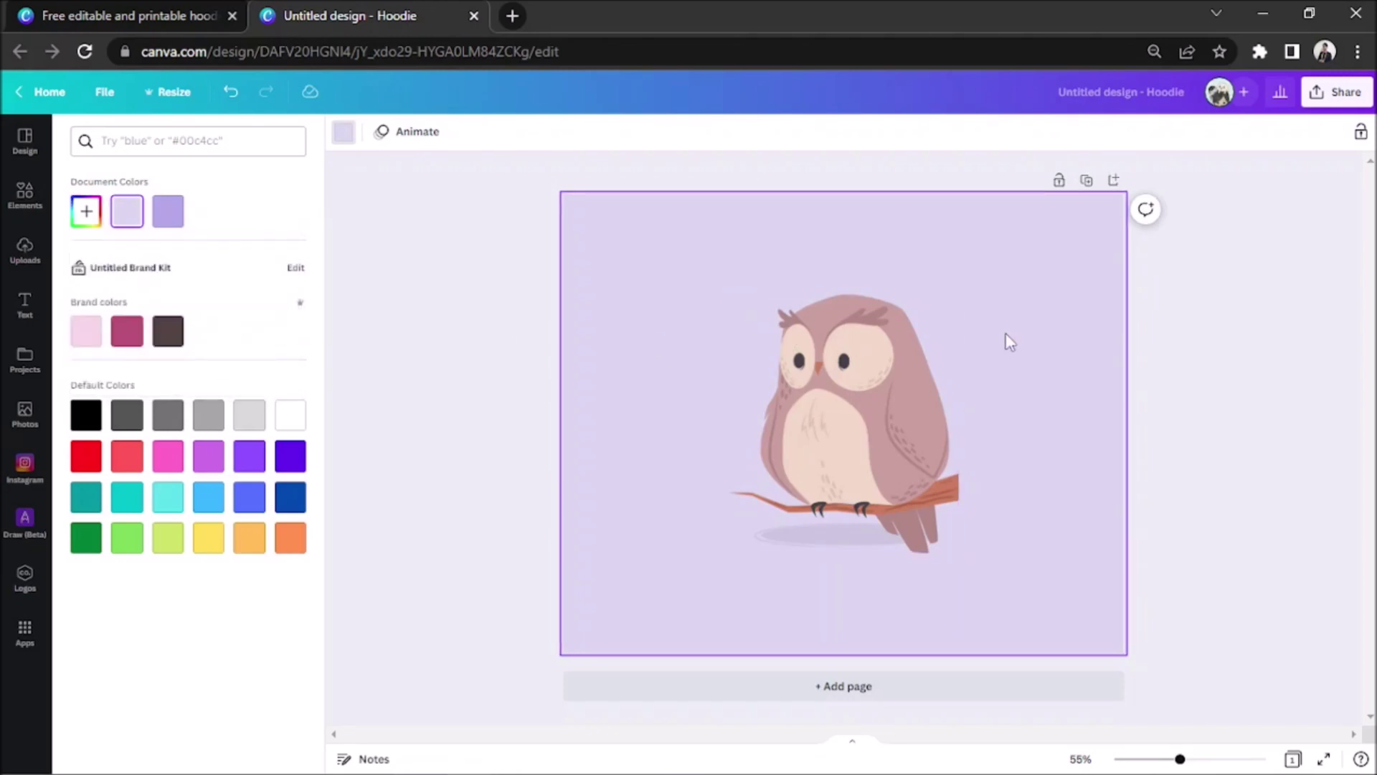
pyautogui.click(25, 192)
pyautogui.click(162, 138)
# Search elements for 'branches' and scroll through the Graphics results.
pyautogui.write('l')
pyautogui.press('BackSpace')
pyautogui.write('branches')
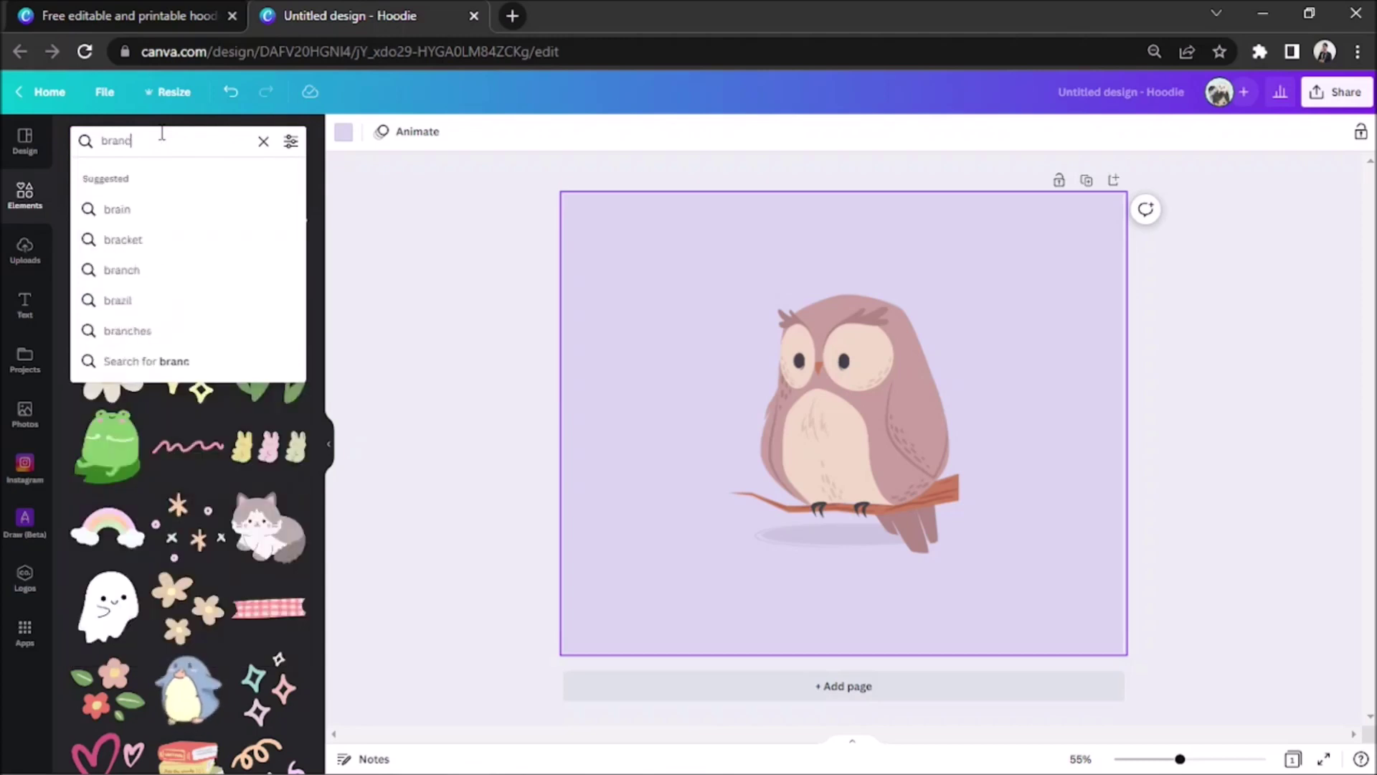
pyautogui.press('Return')
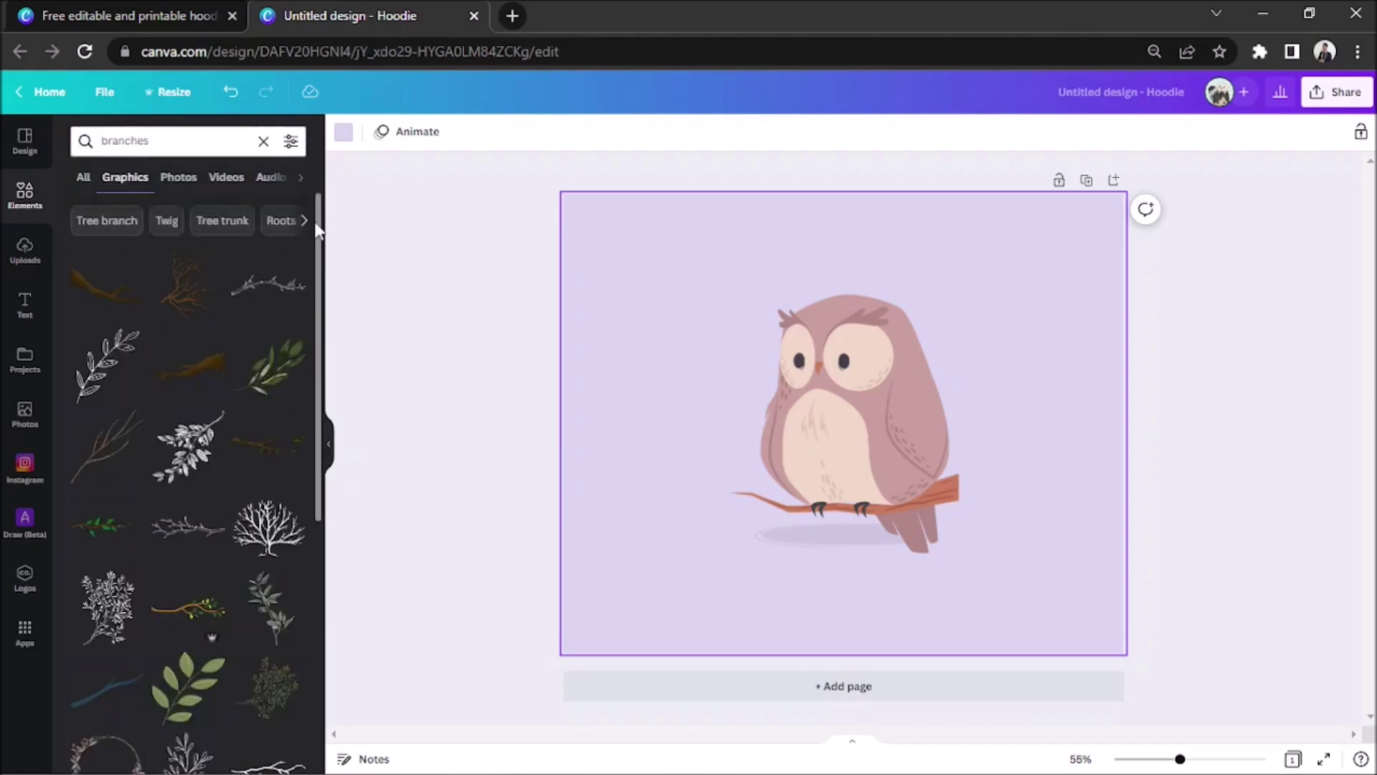
pyautogui.moveTo(321, 256); pyautogui.dragTo(321, 488)
pyautogui.scroll(-6, 308, 474)
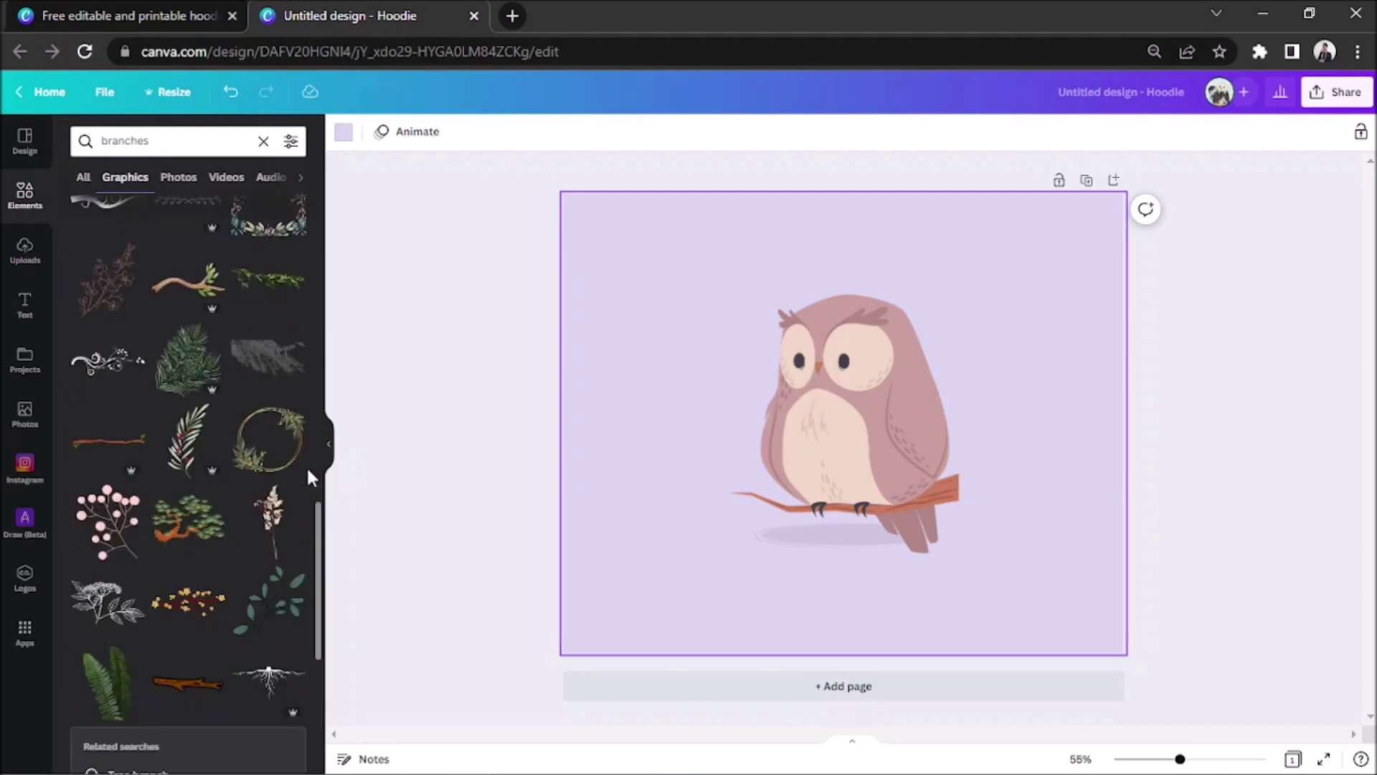
pyautogui.scroll(-10, 307, 466)
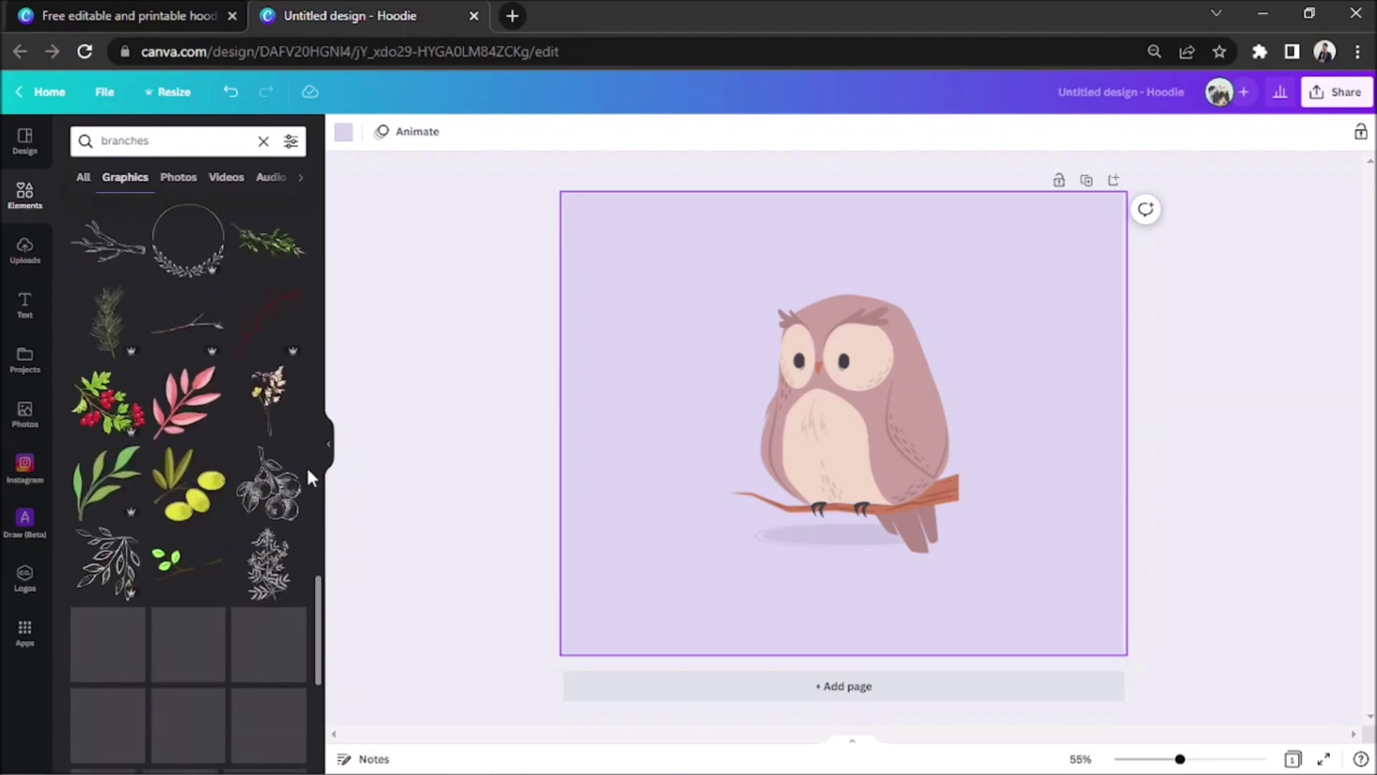
pyautogui.scroll(-10, 307, 467)
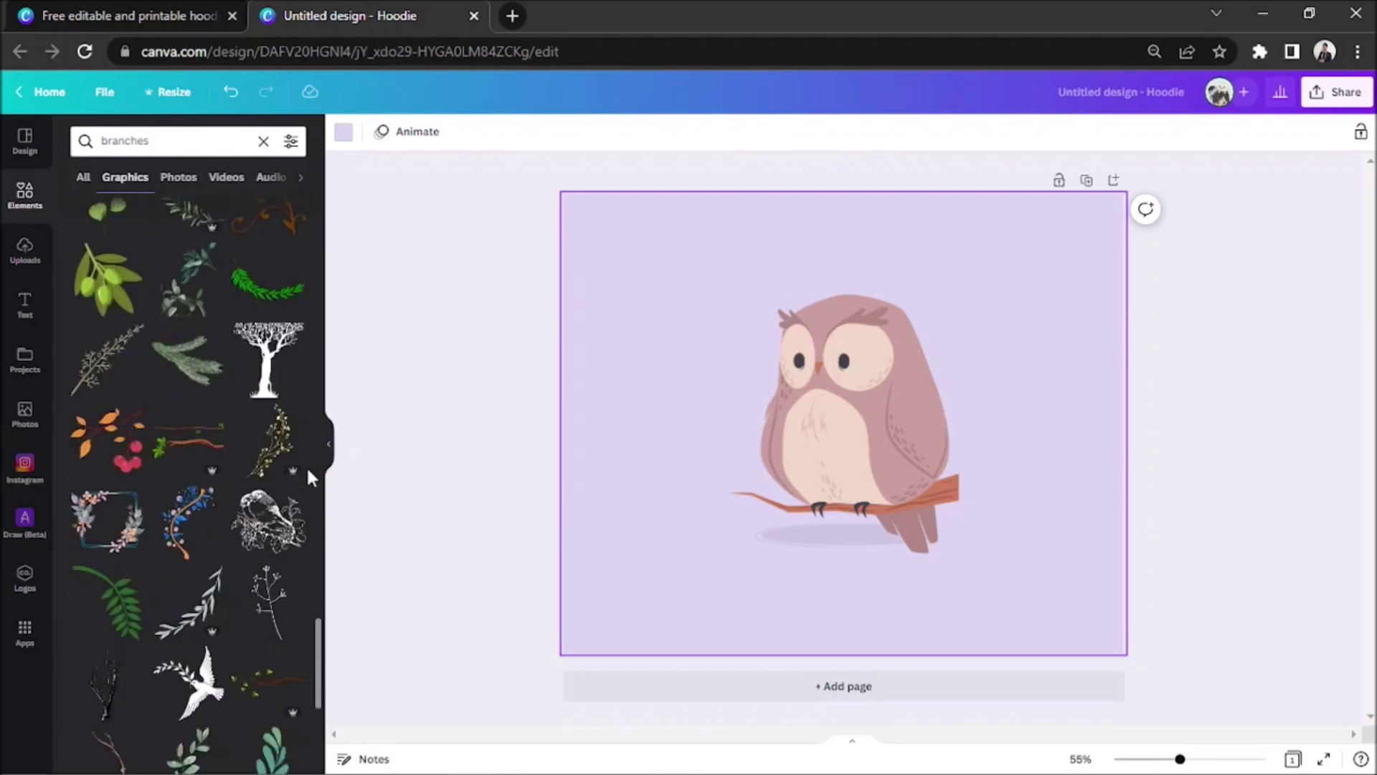
# Add a green leaf sprig, shrink it, and tilt it about 25° beside the owl.
pyautogui.scroll(-2, 307, 466)
pyautogui.moveTo(271, 343); pyautogui.dragTo(961, 407)
pyautogui.moveTo(1069, 207); pyautogui.dragTo(981, 399)
pyautogui.moveTo(936, 513); pyautogui.dragTo(952, 478)
pyautogui.moveTo(964, 530); pyautogui.dragTo(920, 522)
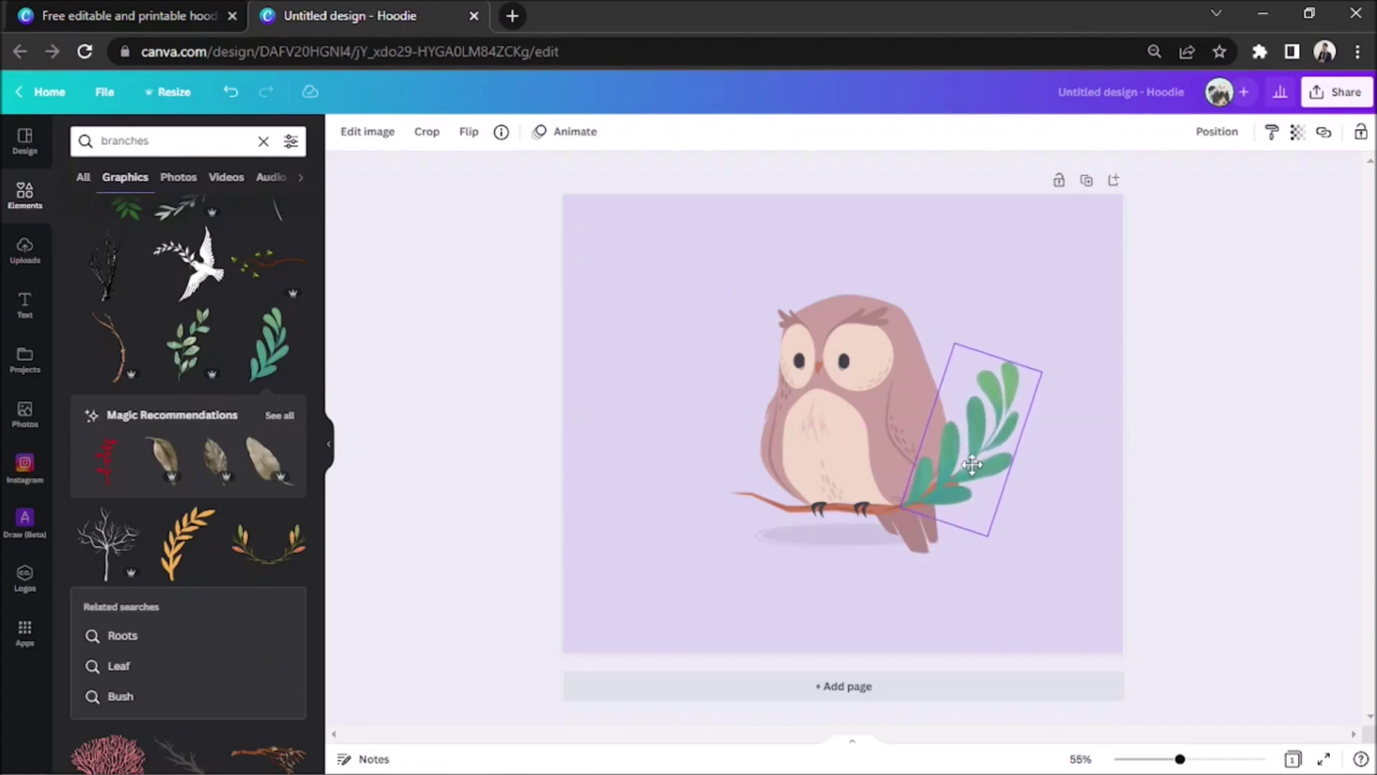
pyautogui.moveTo(971, 469); pyautogui.dragTo(972, 468)
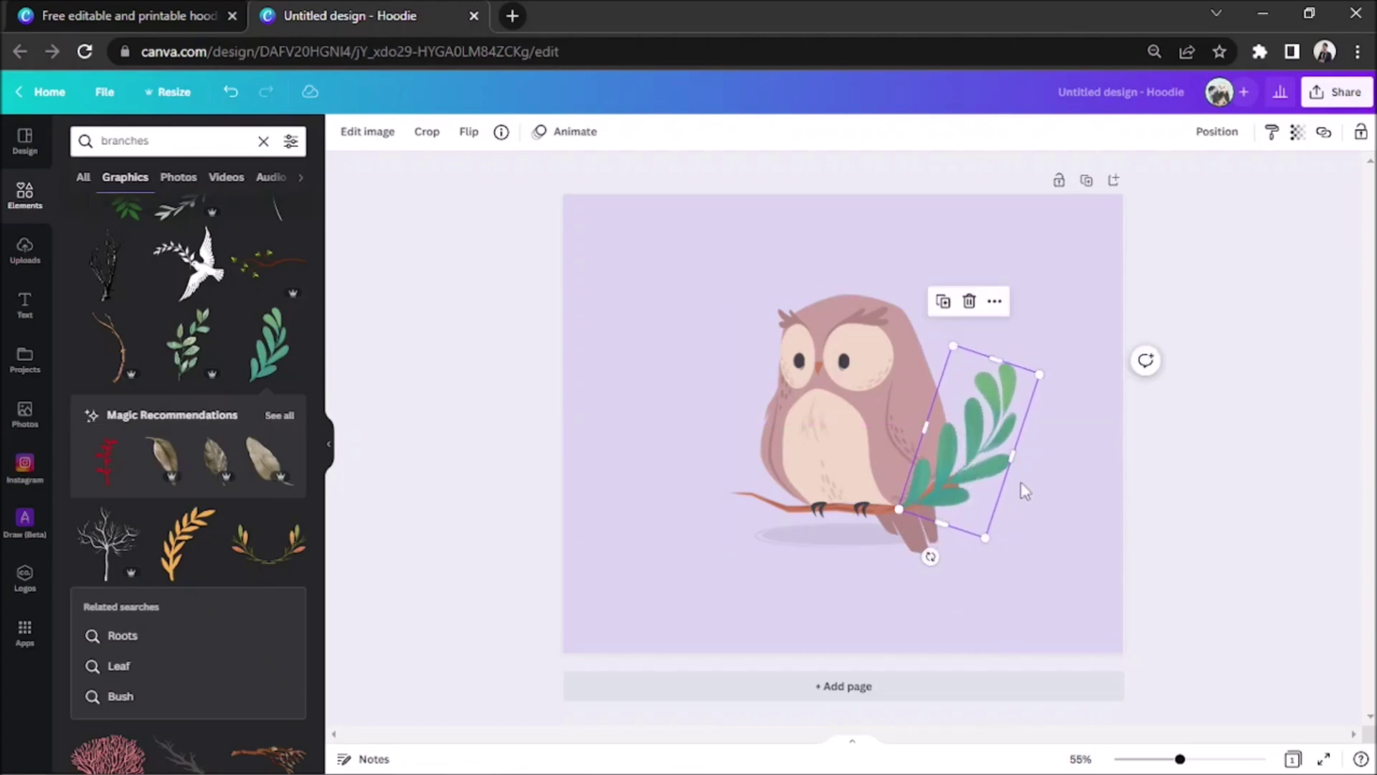
# Add a second, upright leaf against the owl's side and send it behind the owl.
pyautogui.click(287, 417)
pyautogui.scroll(-10, 283, 517)
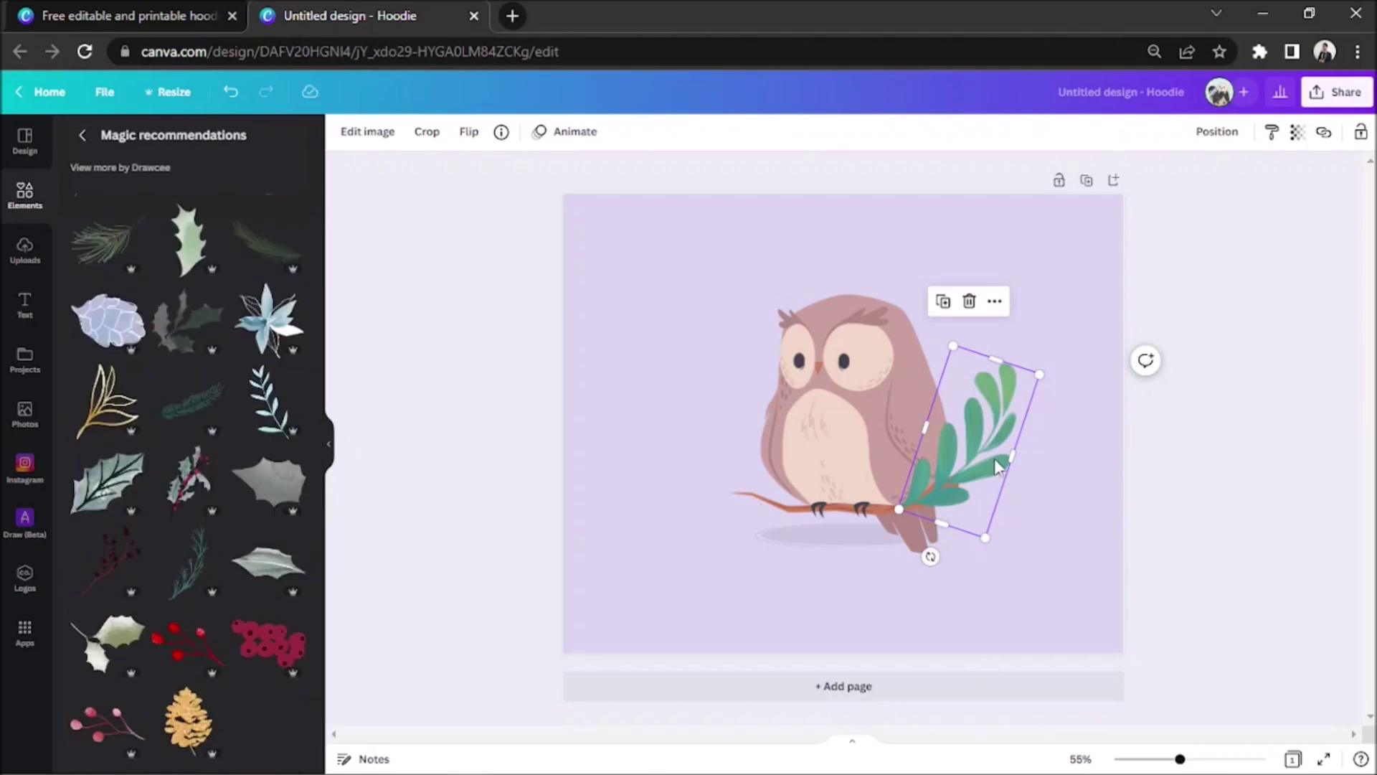
pyautogui.moveTo(1006, 470); pyautogui.dragTo(963, 463)
pyautogui.moveTo(889, 546); pyautogui.dragTo(948, 481)
pyautogui.click(925, 466)
pyautogui.click(954, 401)
pyautogui.click(1217, 131)
pyautogui.click(1175, 176)
pyautogui.click(1211, 497)
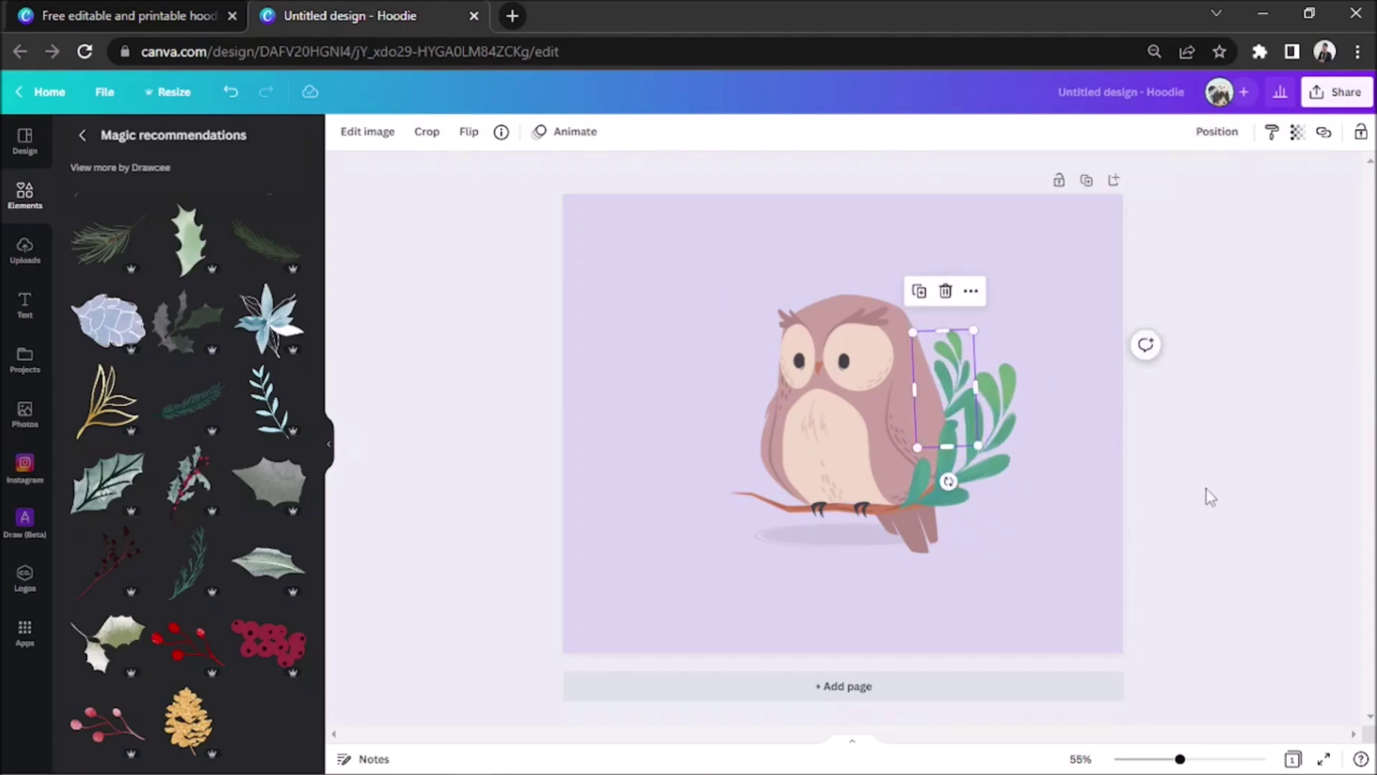
pyautogui.click(1210, 497)
pyautogui.click(83, 135)
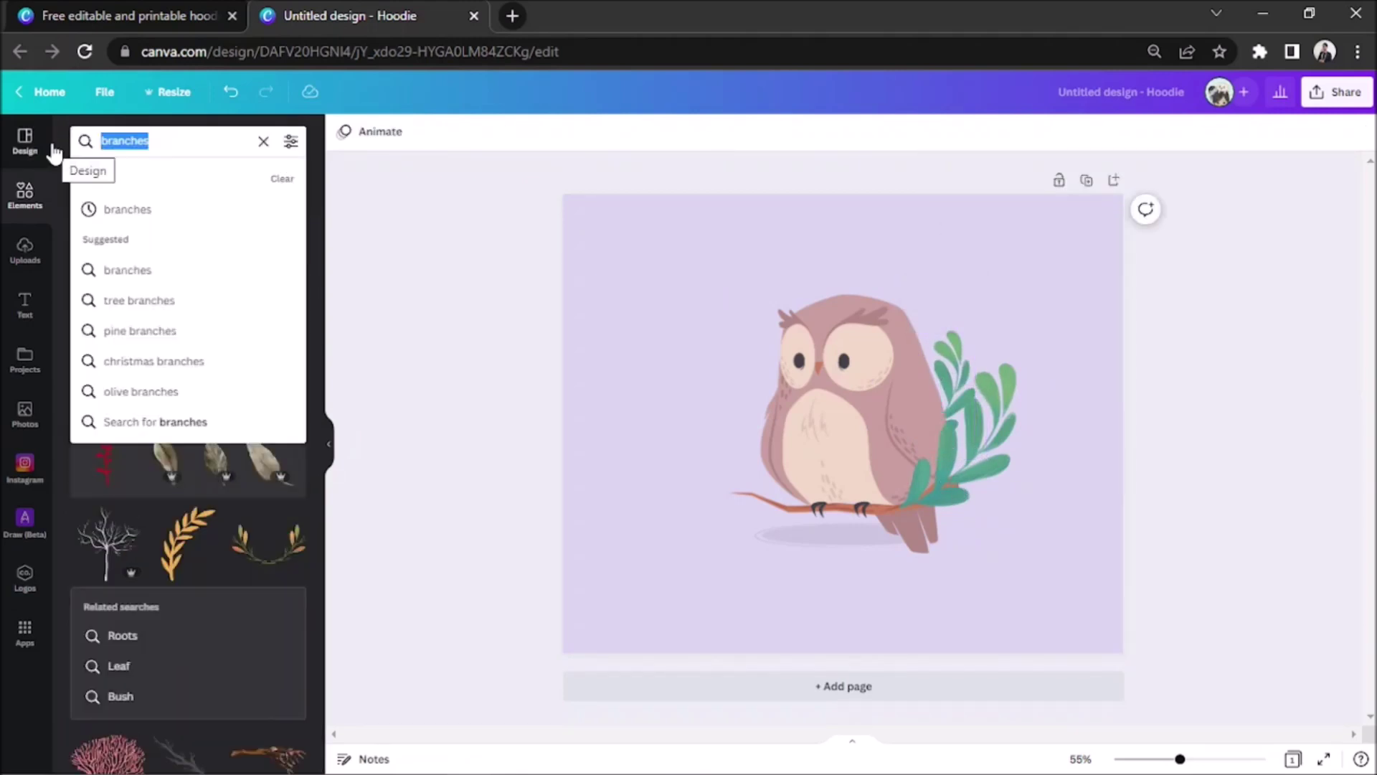
# Search for 'doodle' and place a shrunken rays doodle beside the owl's head.
pyautogui.write('doodle')
pyautogui.press('Return')
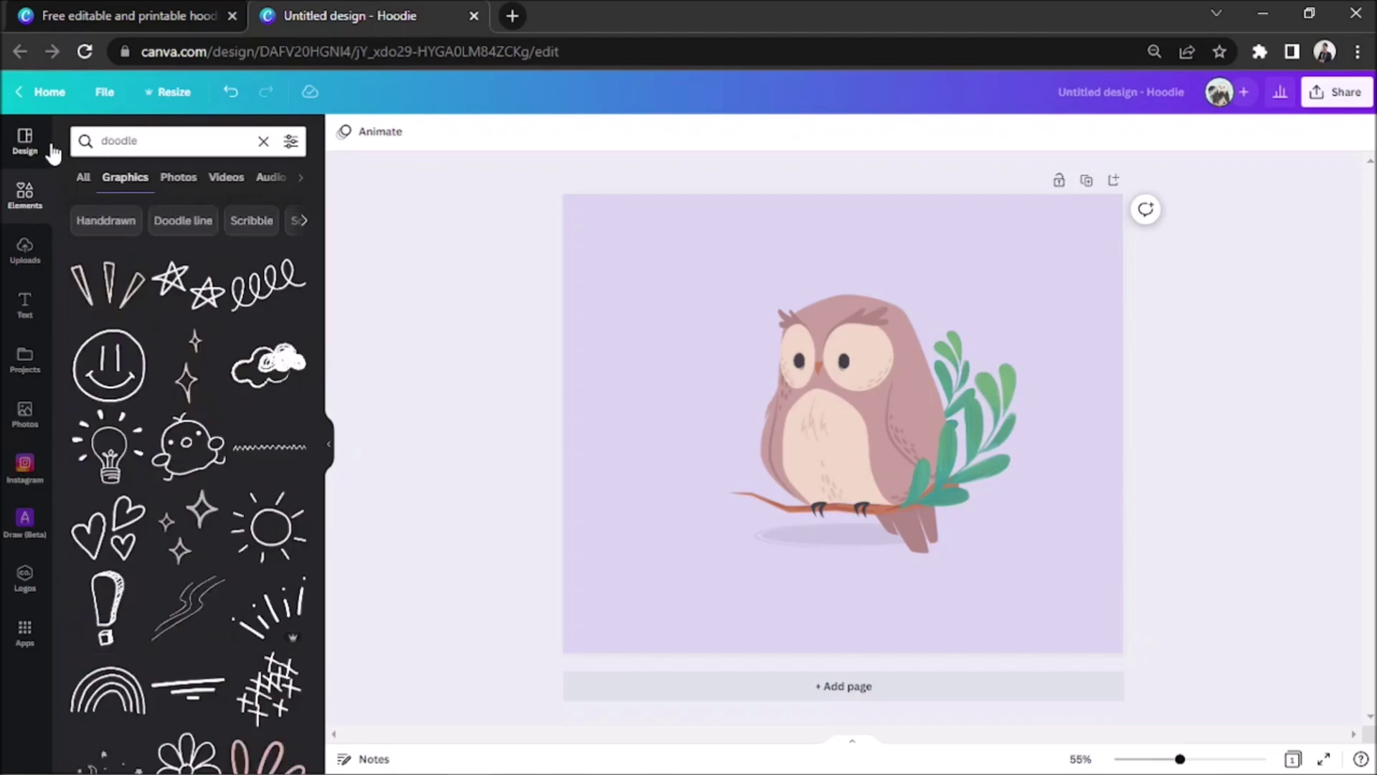
pyautogui.scroll(-3, 162, 406)
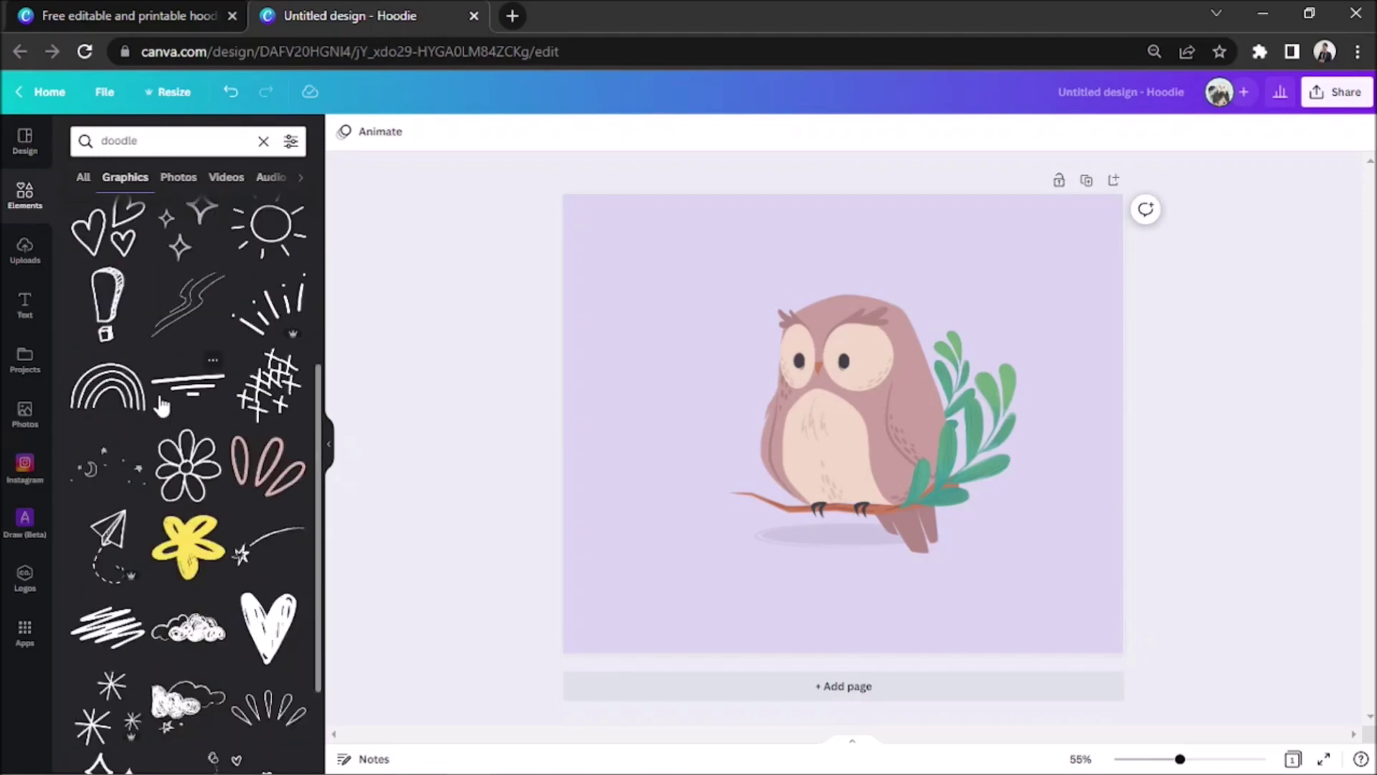
pyautogui.scroll(-1, 162, 406)
pyautogui.scroll(-7, 162, 405)
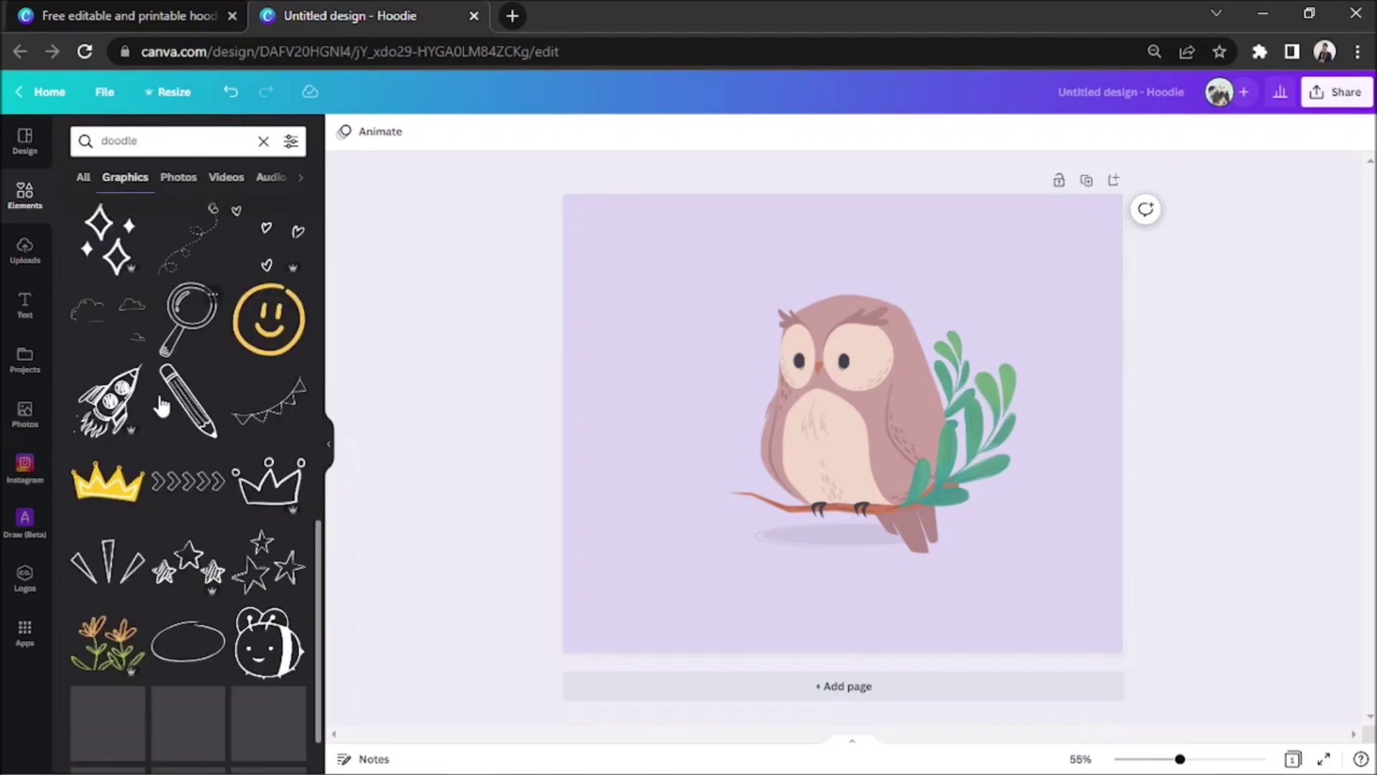
pyautogui.click(109, 402)
pyautogui.moveTo(836, 522)
pyautogui.mouseDown()
pyautogui.moveTo(679, 399)
pyautogui.moveTo(837, 394)
pyautogui.moveTo(825, 406)
pyautogui.mouseUp()
pyautogui.click(277, 449)
pyautogui.scroll(-4, 204, 527)
pyautogui.scroll(5, 203, 525)
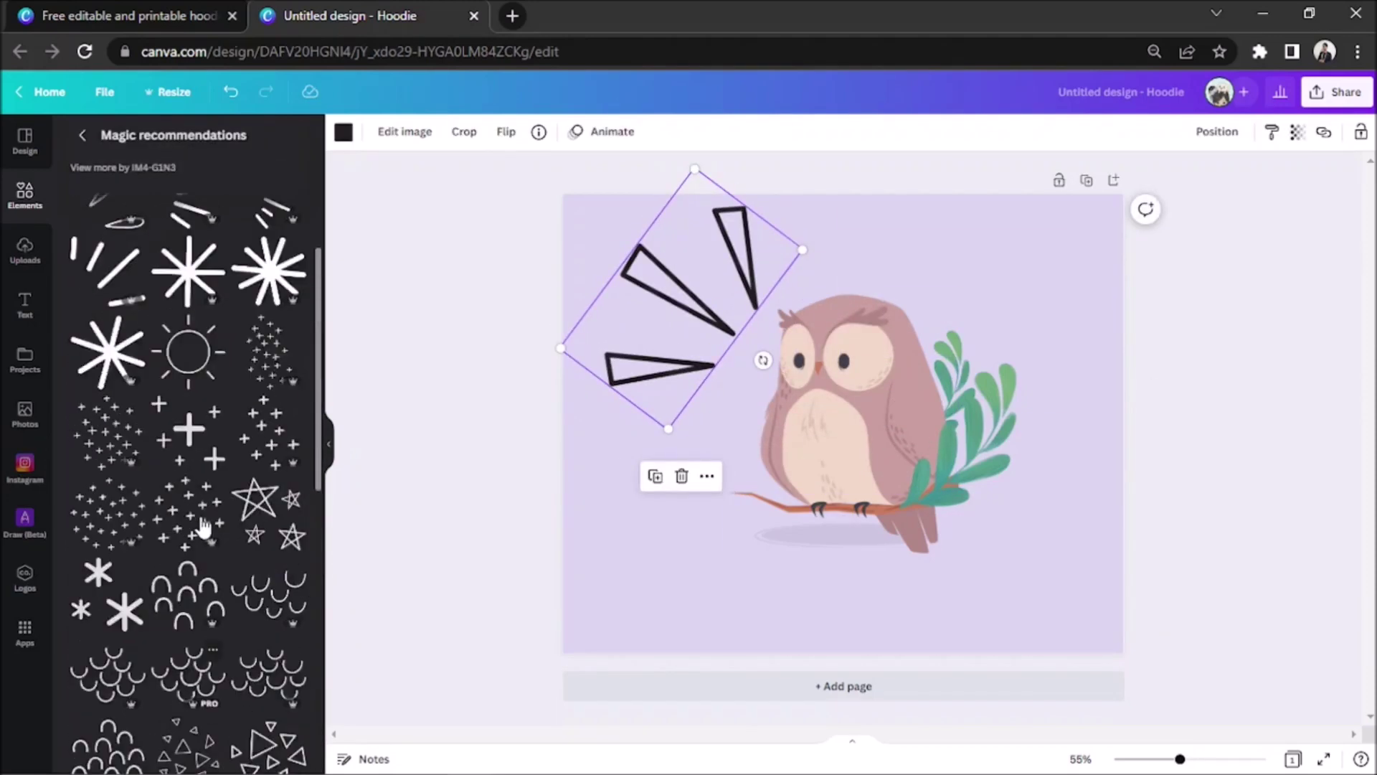
pyautogui.moveTo(674, 179); pyautogui.dragTo(671, 305)
pyautogui.moveTo(661, 362)
pyautogui.mouseDown()
pyautogui.moveTo(721, 359)
pyautogui.moveTo(825, 395)
pyautogui.moveTo(810, 391)
pyautogui.mouseUp()
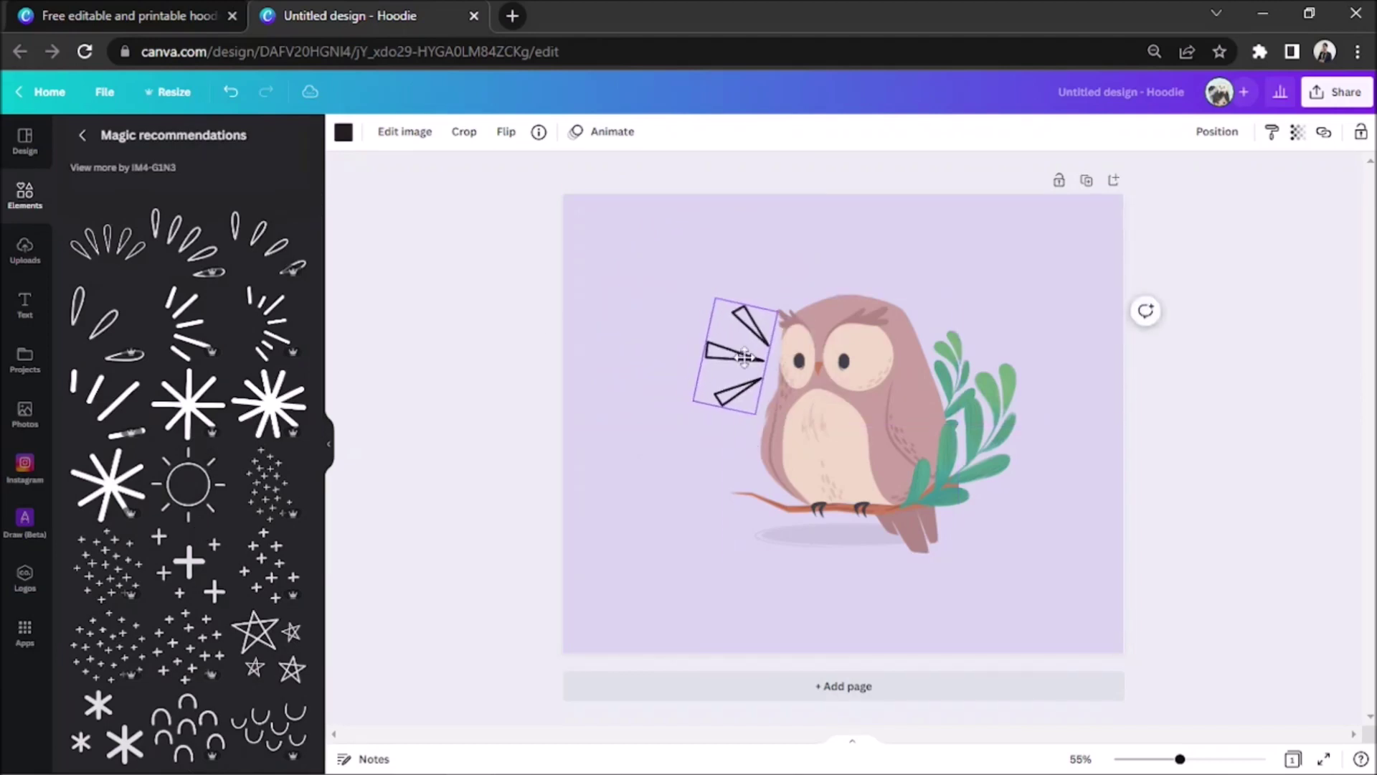
# Add a loop-and-teardrop doodle beside the owl's head and make it white.
pyautogui.click(123, 344)
pyautogui.moveTo(703, 473); pyautogui.dragTo(817, 323)
pyautogui.moveTo(753, 363)
pyautogui.mouseDown()
pyautogui.moveTo(701, 353)
pyautogui.moveTo(736, 361)
pyautogui.mouseUp()
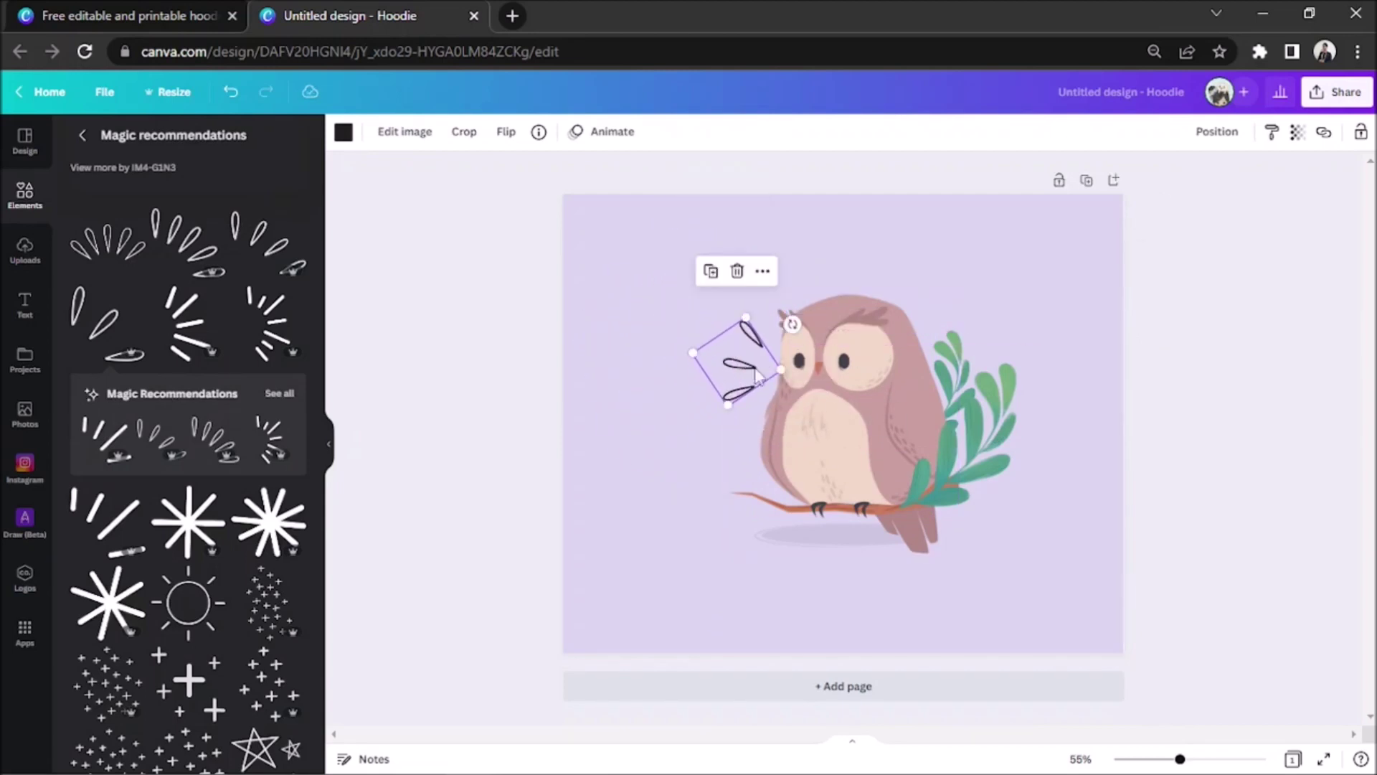
pyautogui.click(343, 132)
pyautogui.click(168, 331)
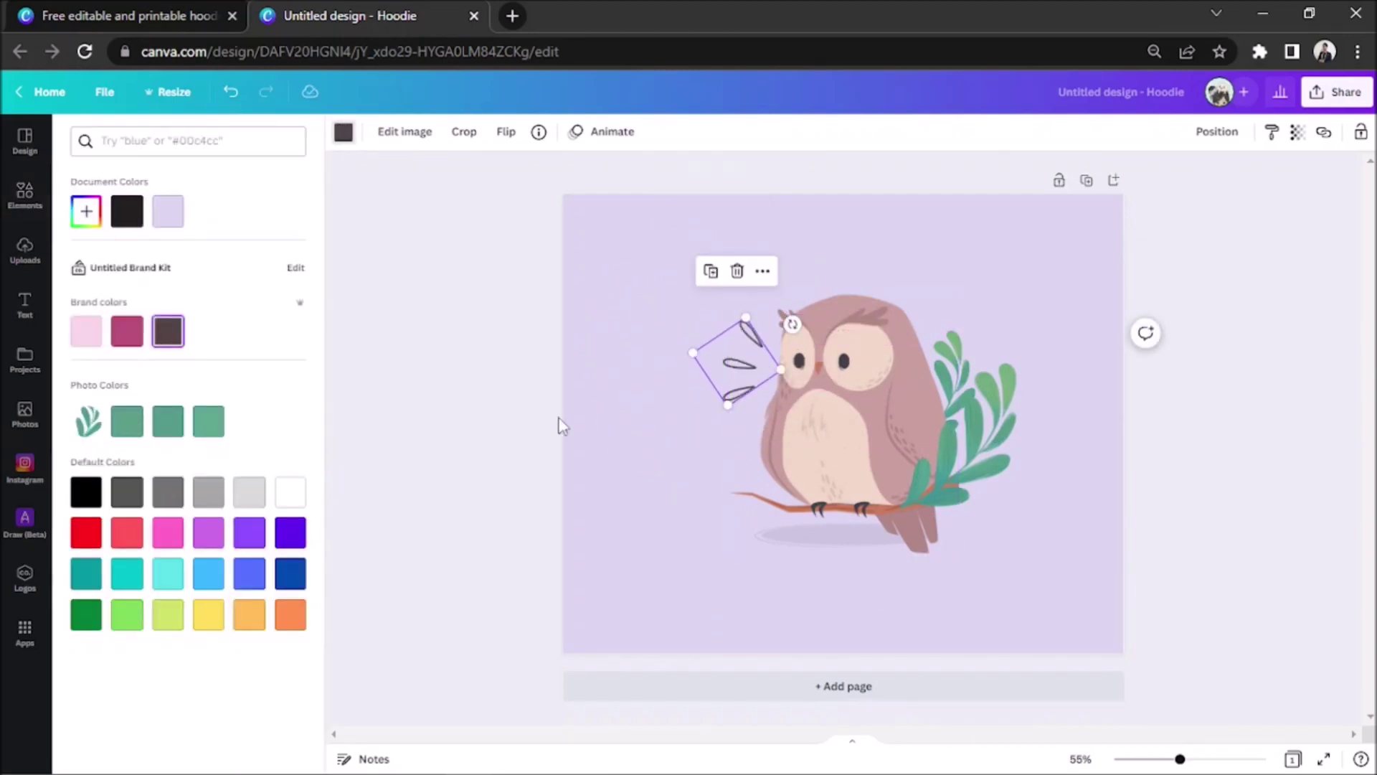
pyautogui.click(294, 493)
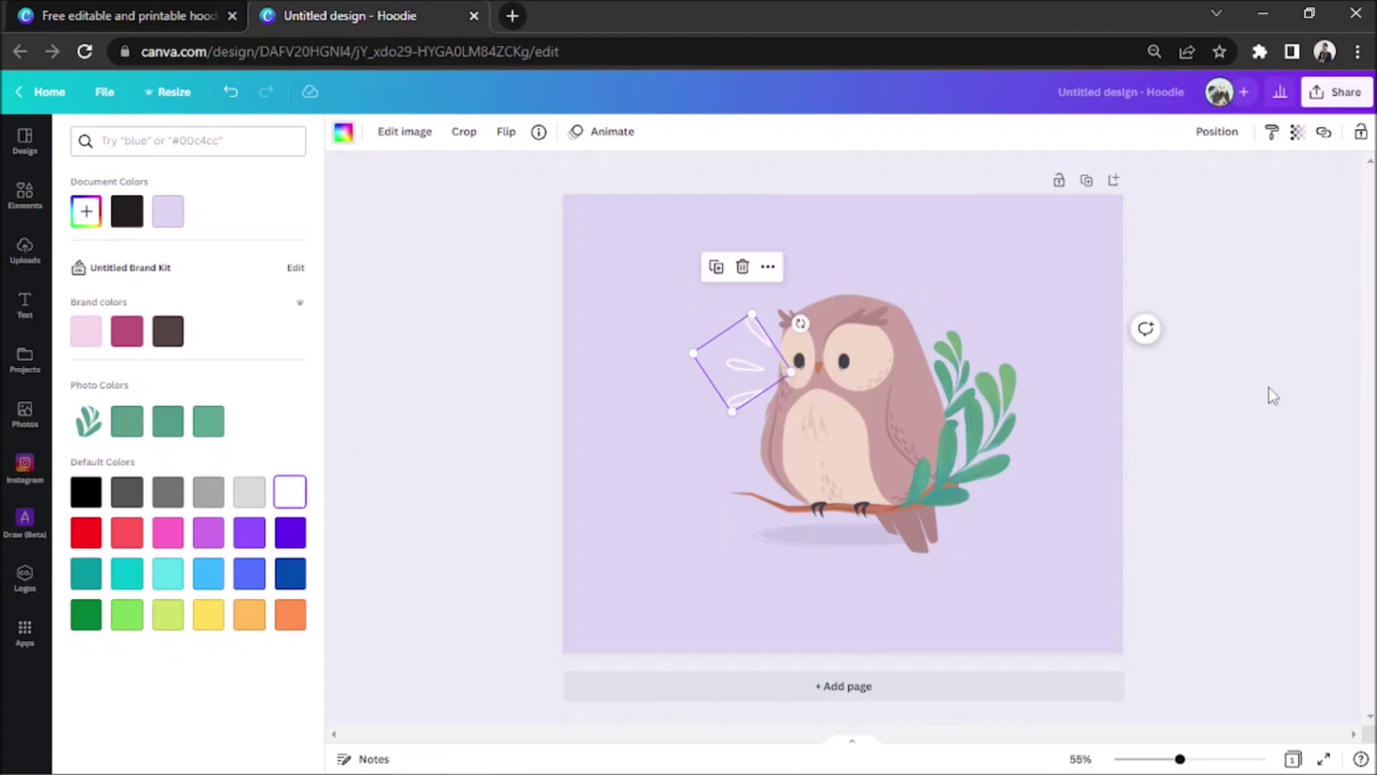
pyautogui.click(1312, 397)
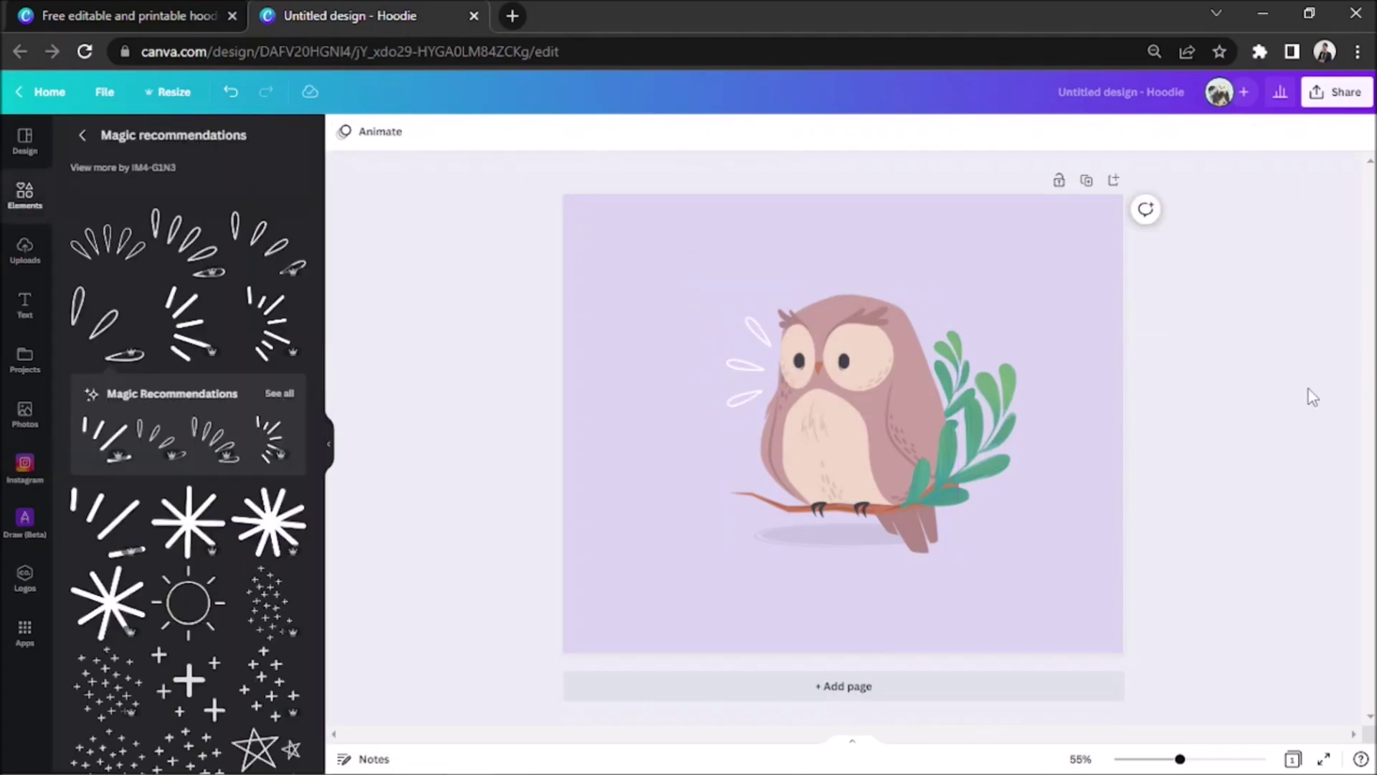
pyautogui.click(82, 134)
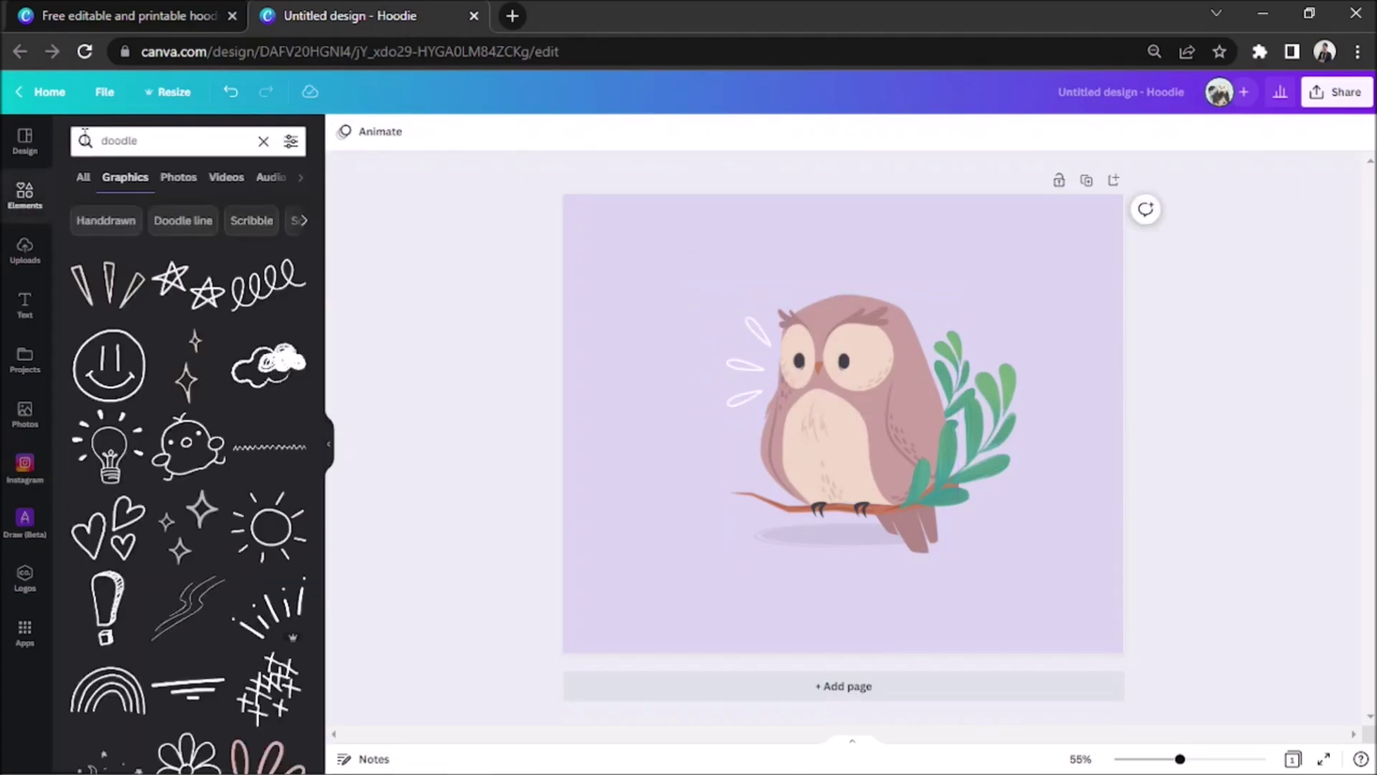
# Move the owl slightly lower on the page.
pyautogui.click(28, 309)
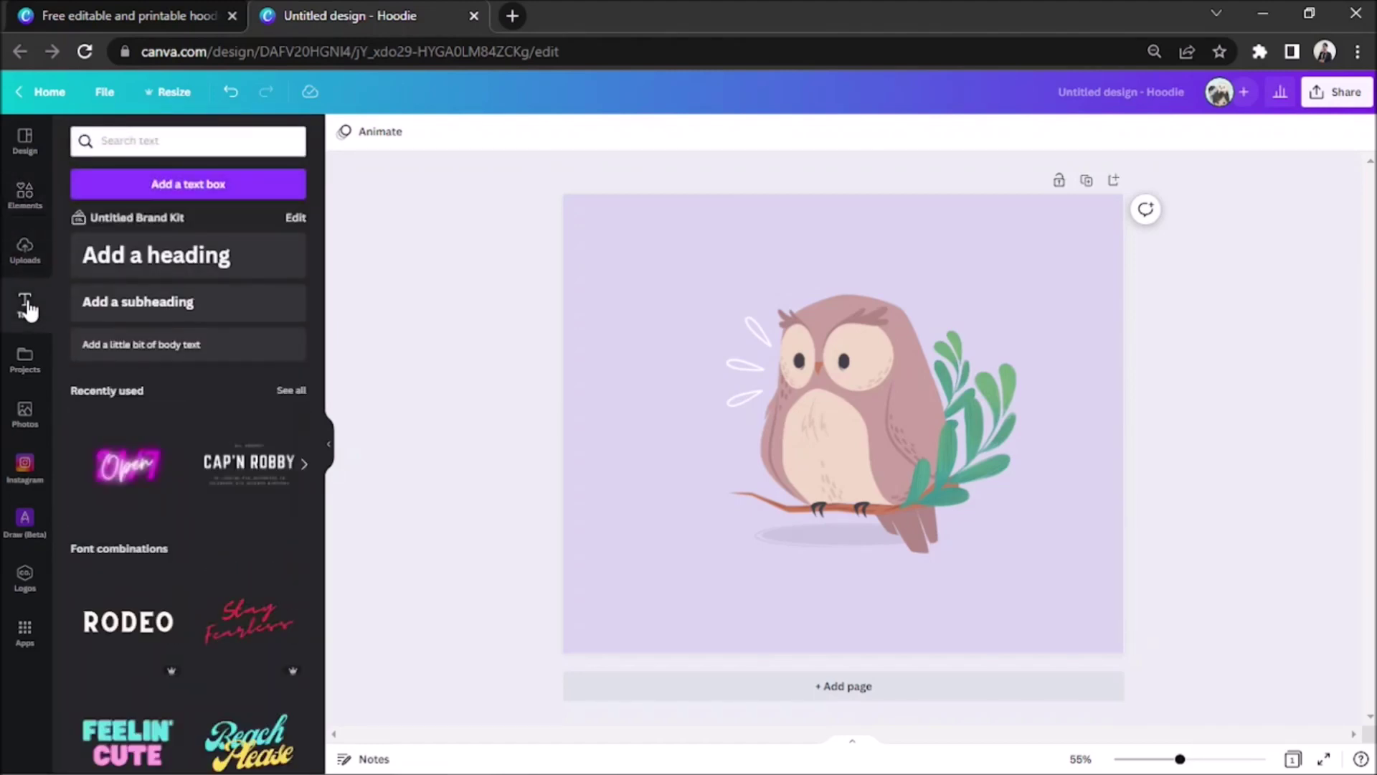
pyautogui.moveTo(847, 430); pyautogui.dragTo(824, 481)
pyautogui.click(999, 306)
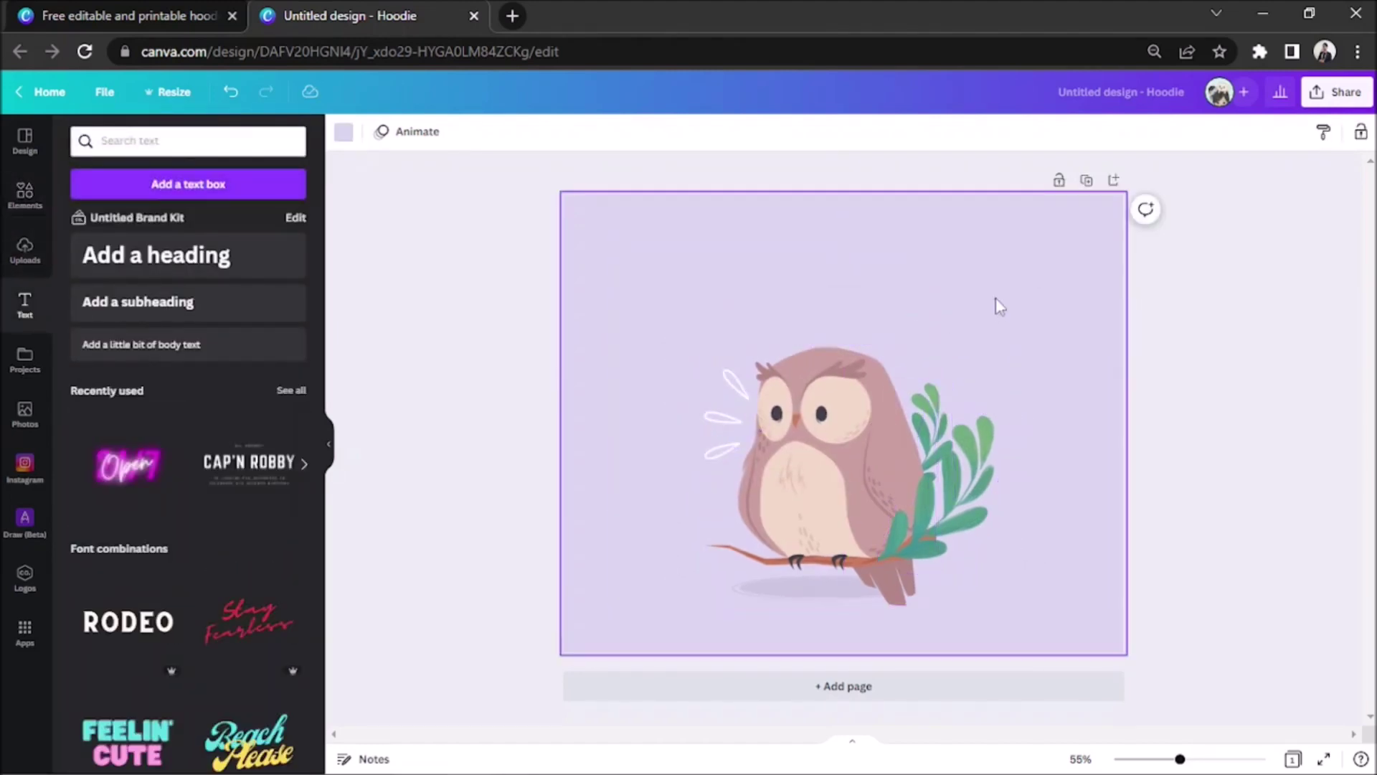
# Add a large, horizontally centred text box reading 'hoot' above the owl's head.
pyautogui.click(208, 184)
pyautogui.moveTo(855, 466); pyautogui.dragTo(855, 338)
pyautogui.moveTo(761, 282); pyautogui.dragTo(615, 249)
pyautogui.moveTo(847, 307); pyautogui.dragTo(898, 320)
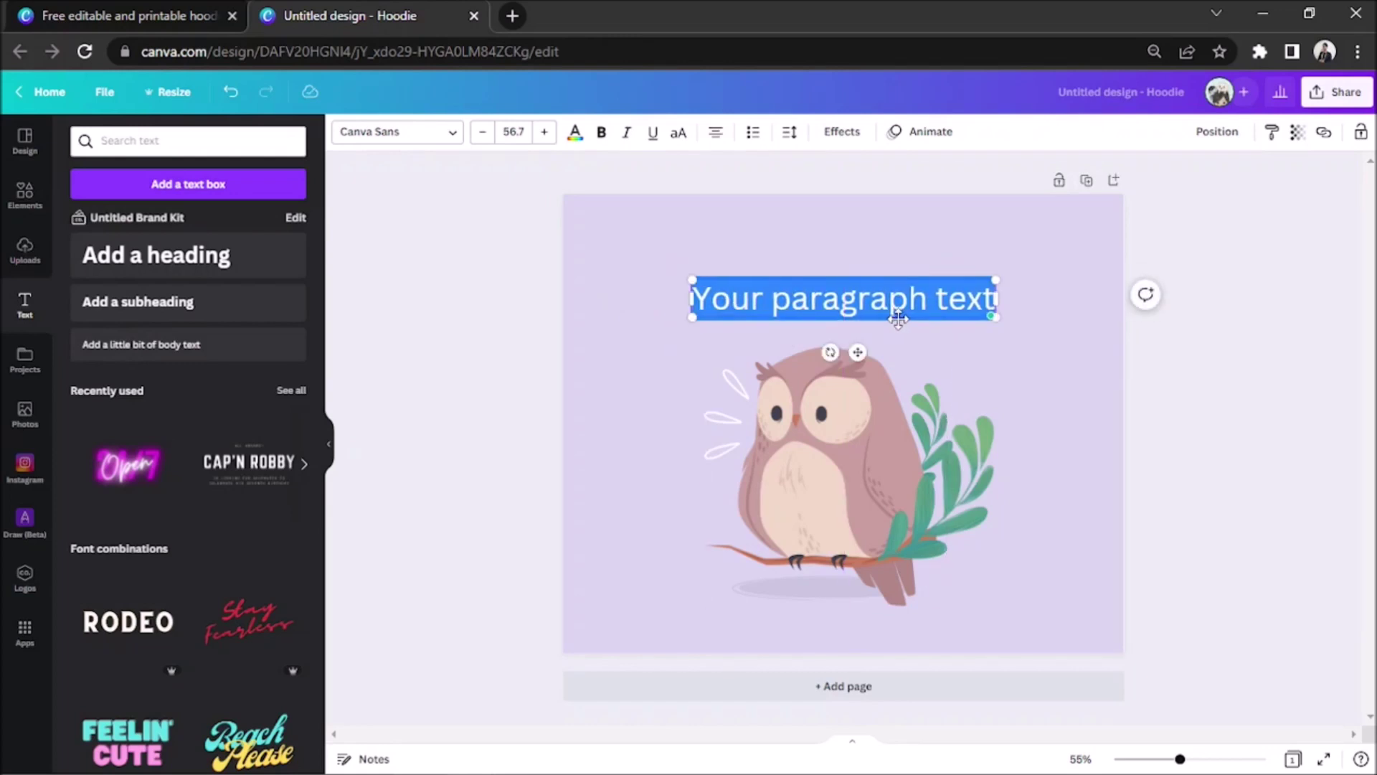
pyautogui.write('hoot')
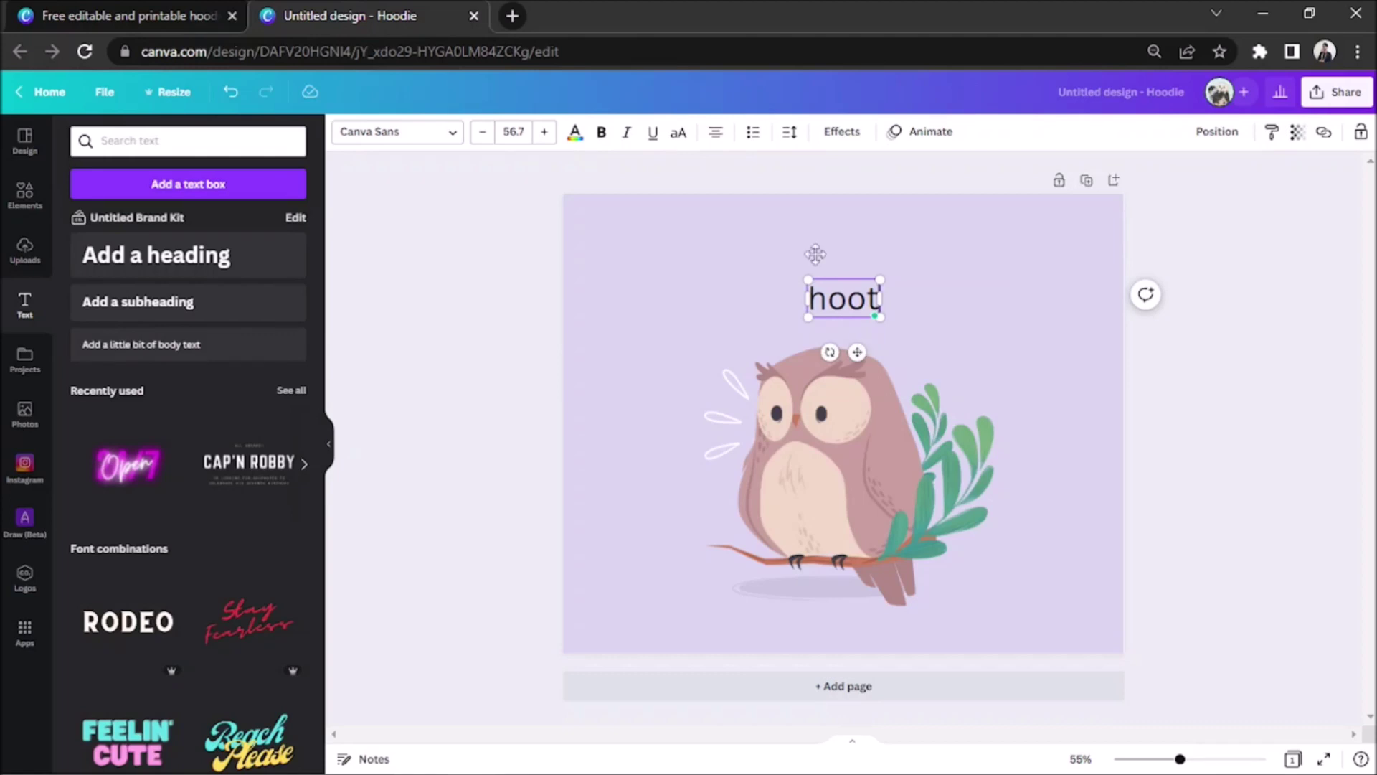
pyautogui.click(410, 139)
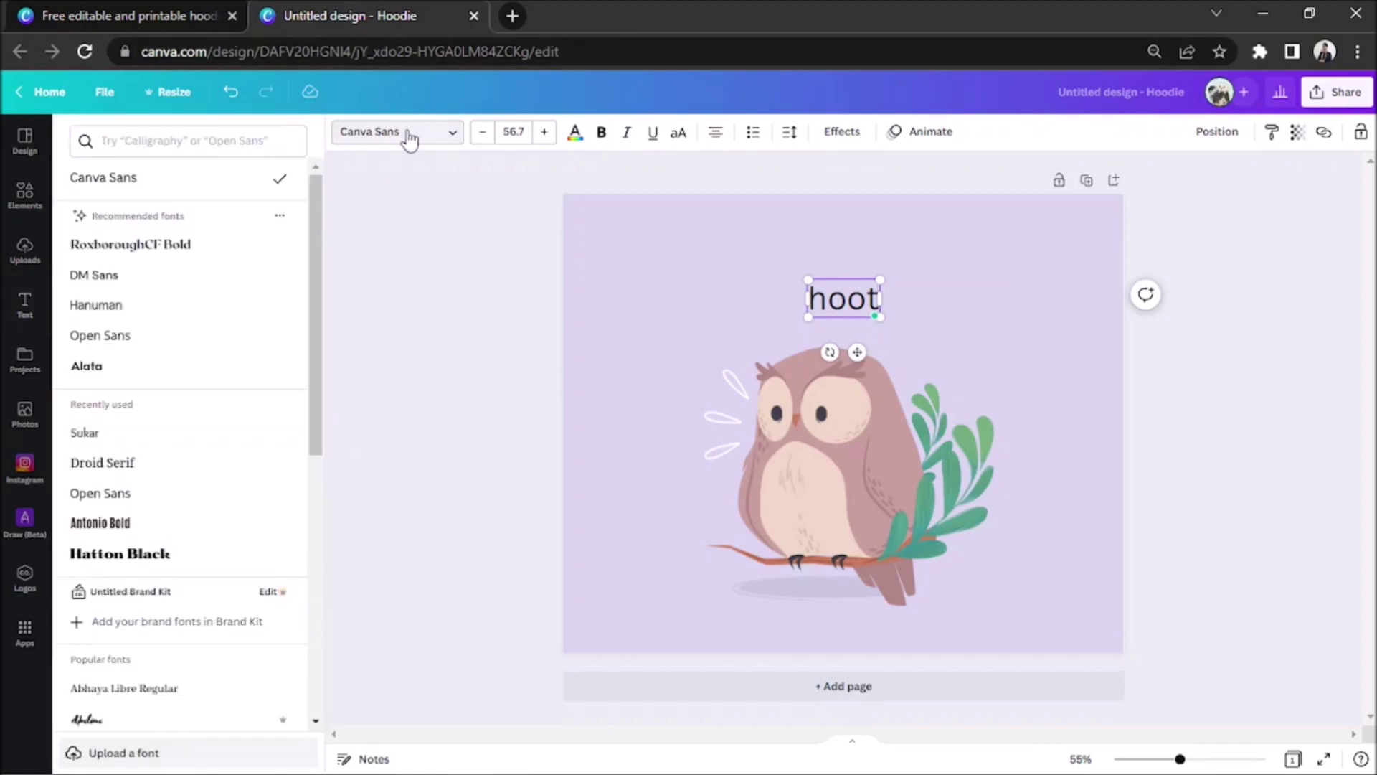
# Search the fonts for 'handwriting' and apply Cup Cakes to the text.
pyautogui.click(234, 131)
pyautogui.write('handwriting')
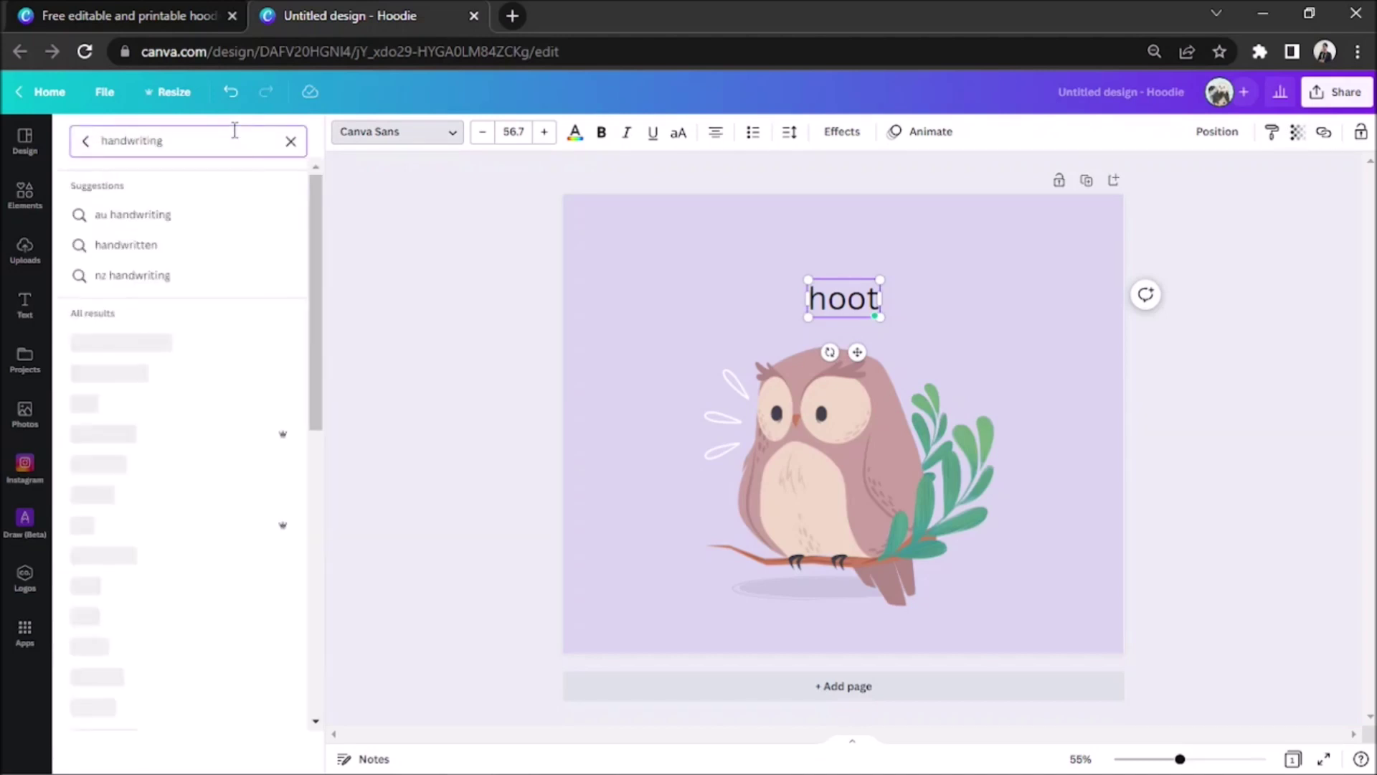
pyautogui.scroll(-5, 284, 256)
pyautogui.scroll(-5, 284, 256)
pyautogui.click(144, 587)
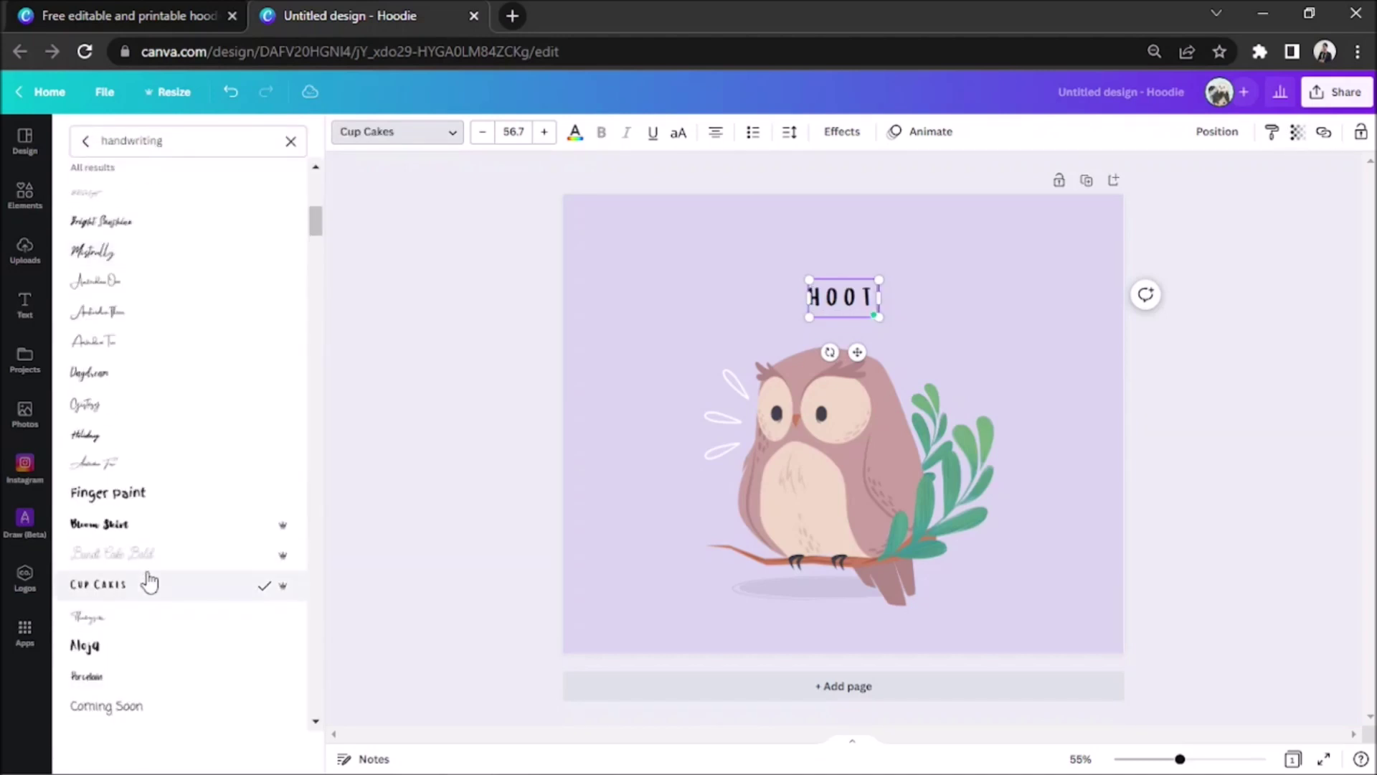
# Resize the text box to 96.5, widen it to fit HOOT..., and make the text white.
pyautogui.moveTo(804, 281); pyautogui.dragTo(761, 267)
pyautogui.moveTo(876, 290); pyautogui.dragTo(905, 287)
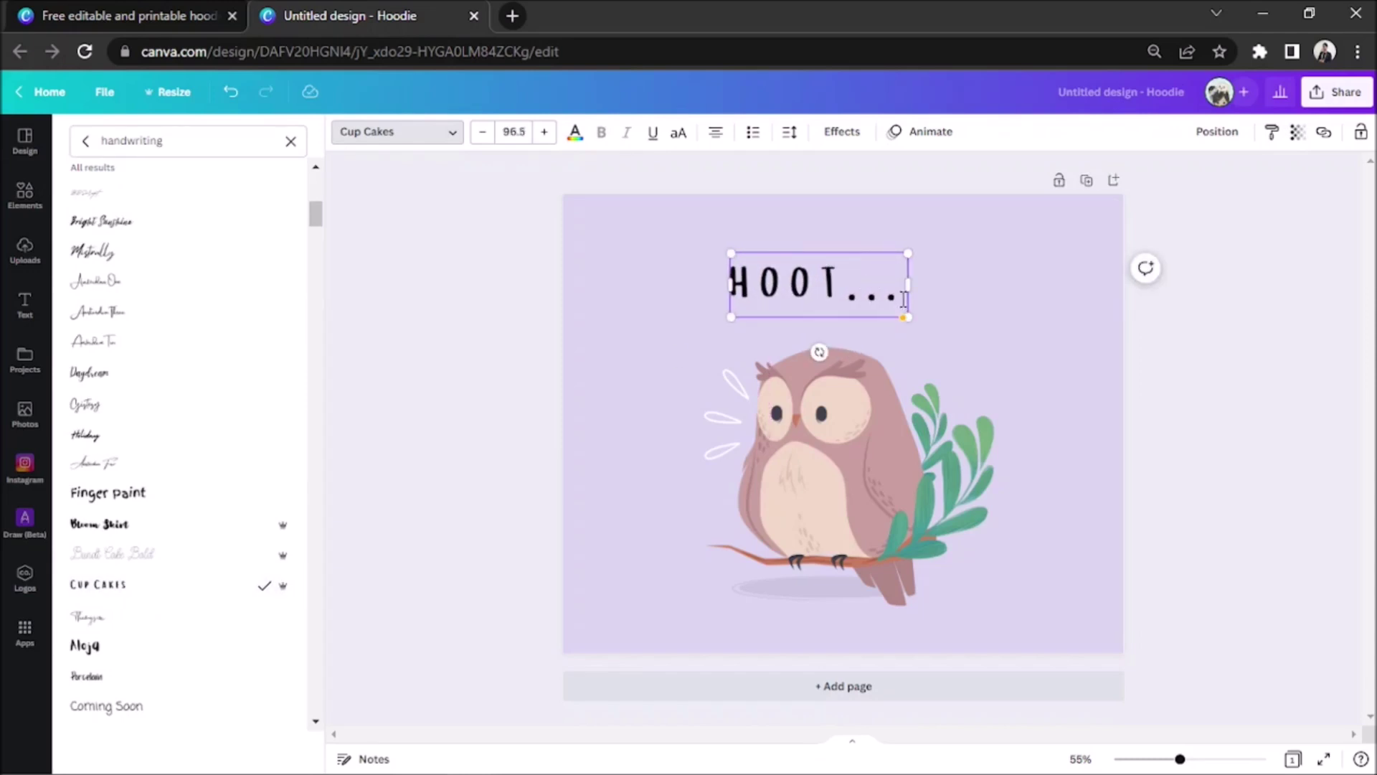
pyautogui.click(575, 136)
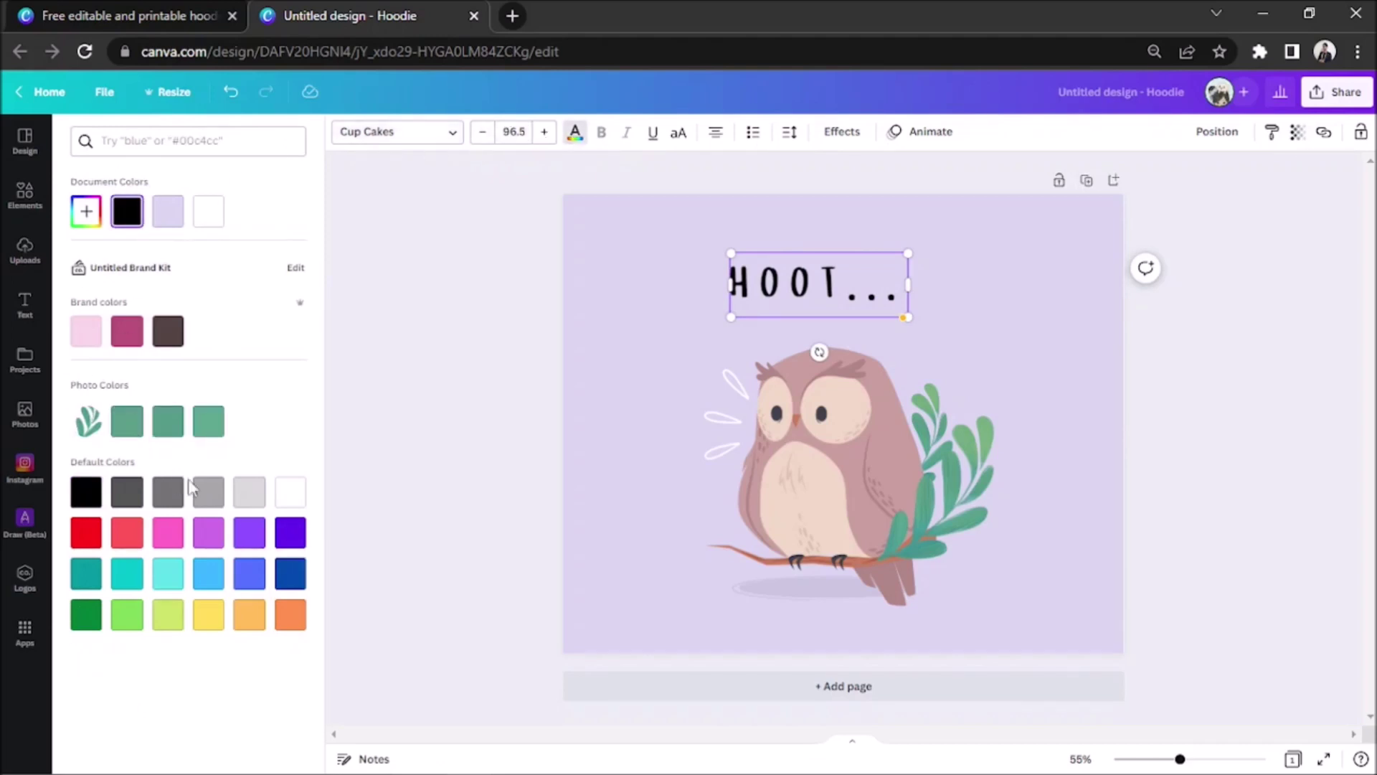
pyautogui.click(294, 492)
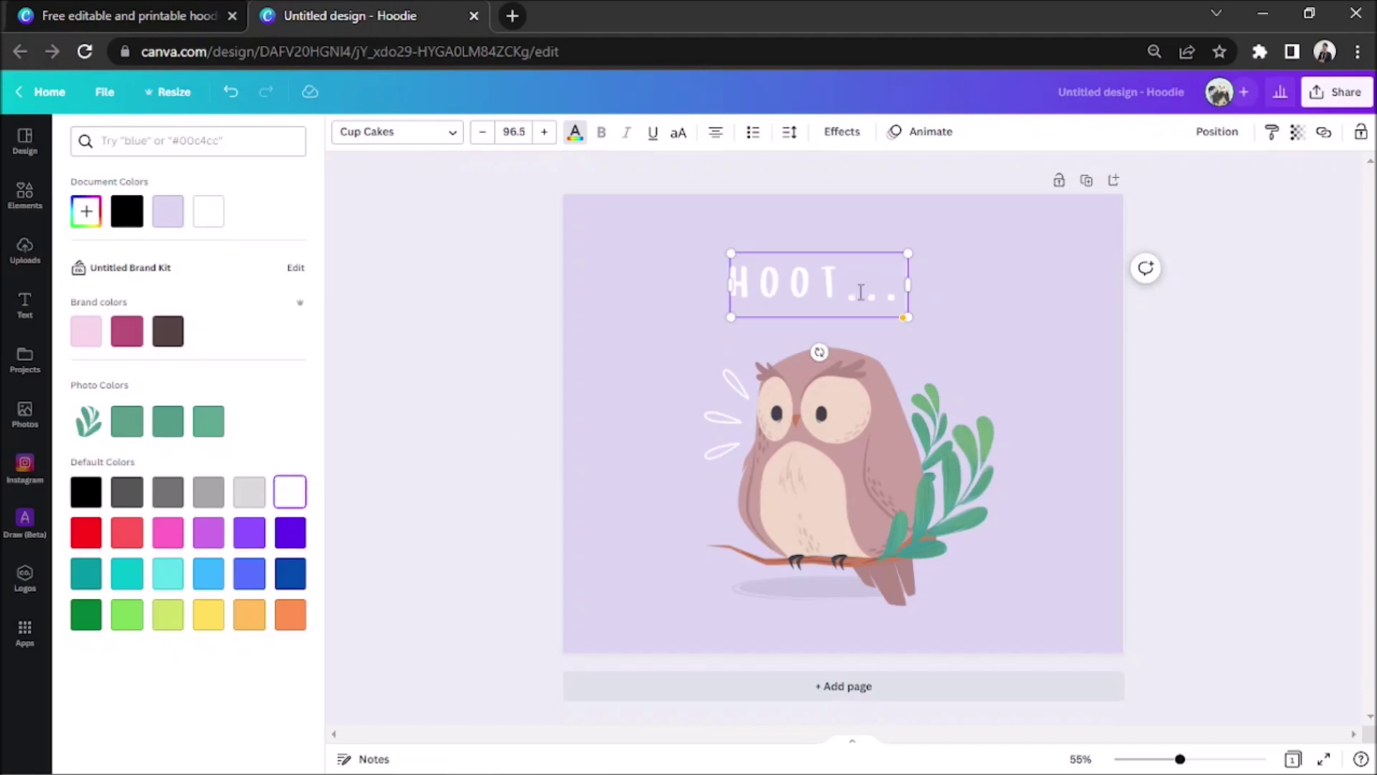
# Apply the Splice effect to HOOT... with a thinner Thickness.
pyautogui.click(843, 135)
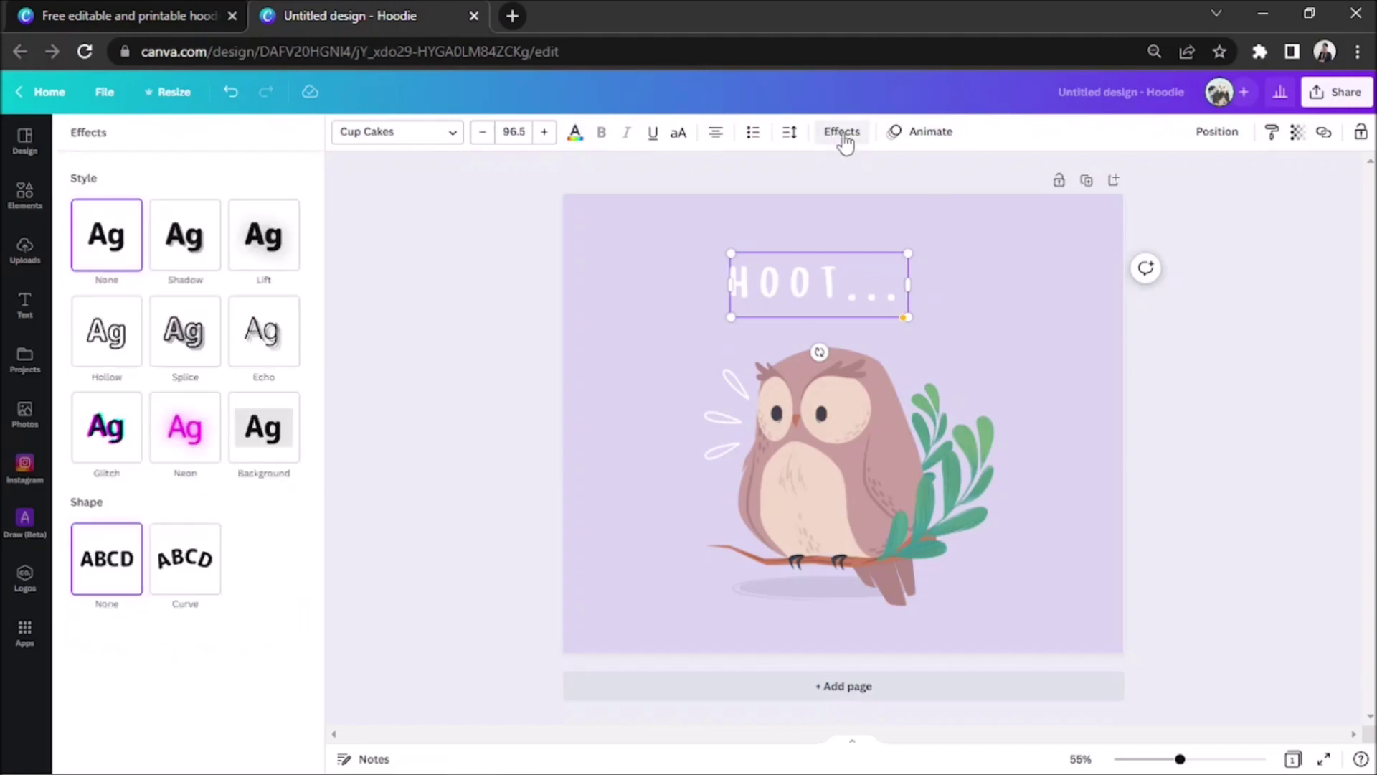
pyautogui.click(108, 332)
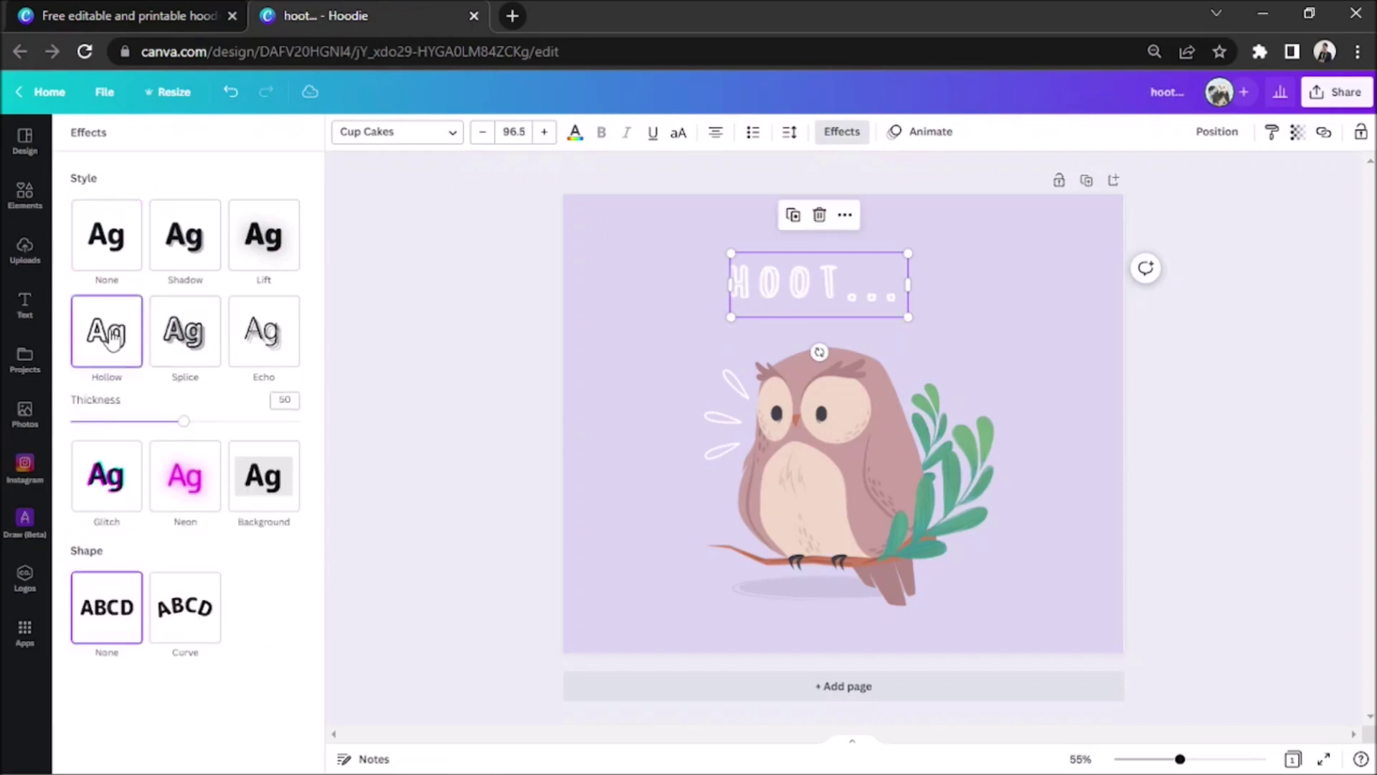
pyautogui.click(188, 333)
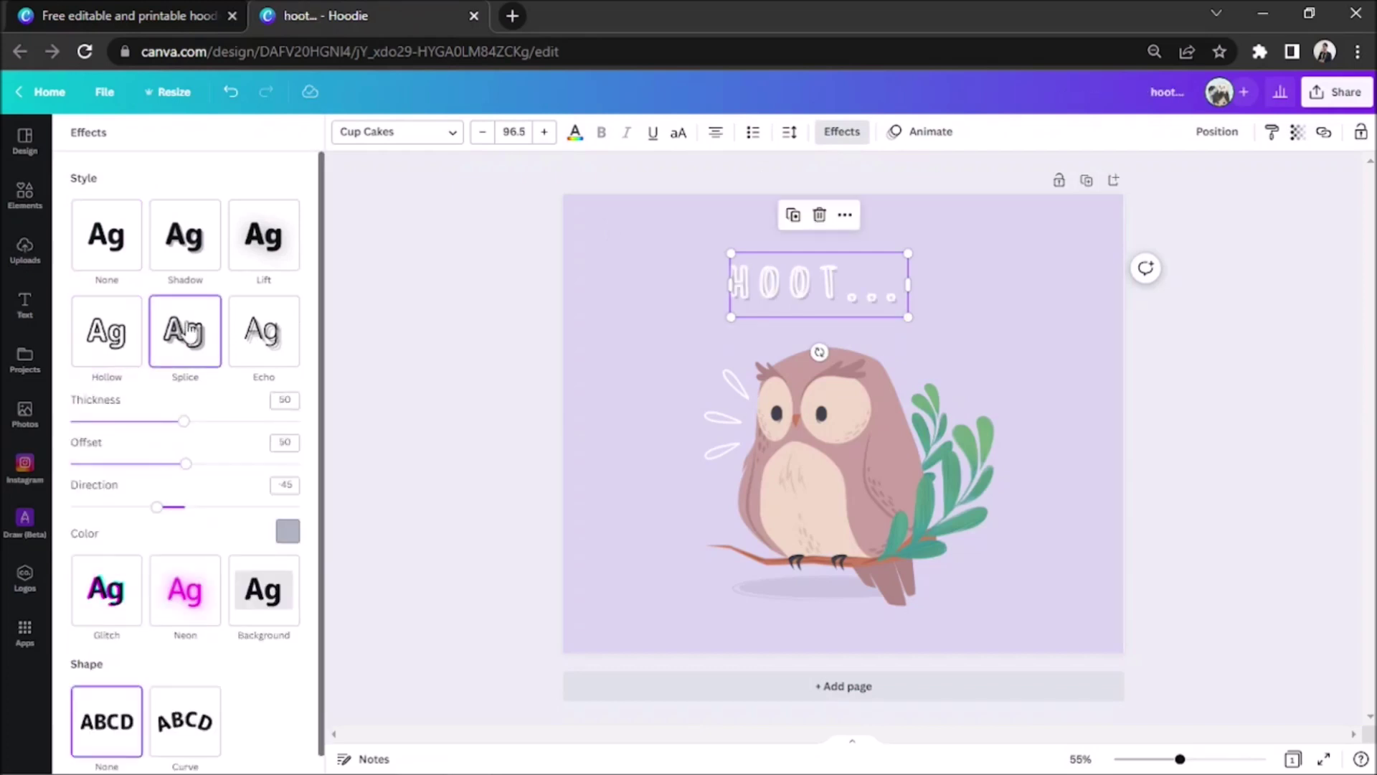
pyautogui.moveTo(185, 422); pyautogui.dragTo(116, 438)
# Reduce the splice offset and set the splice colour to pinkish brown #AD8F88.
pyautogui.click(288, 531)
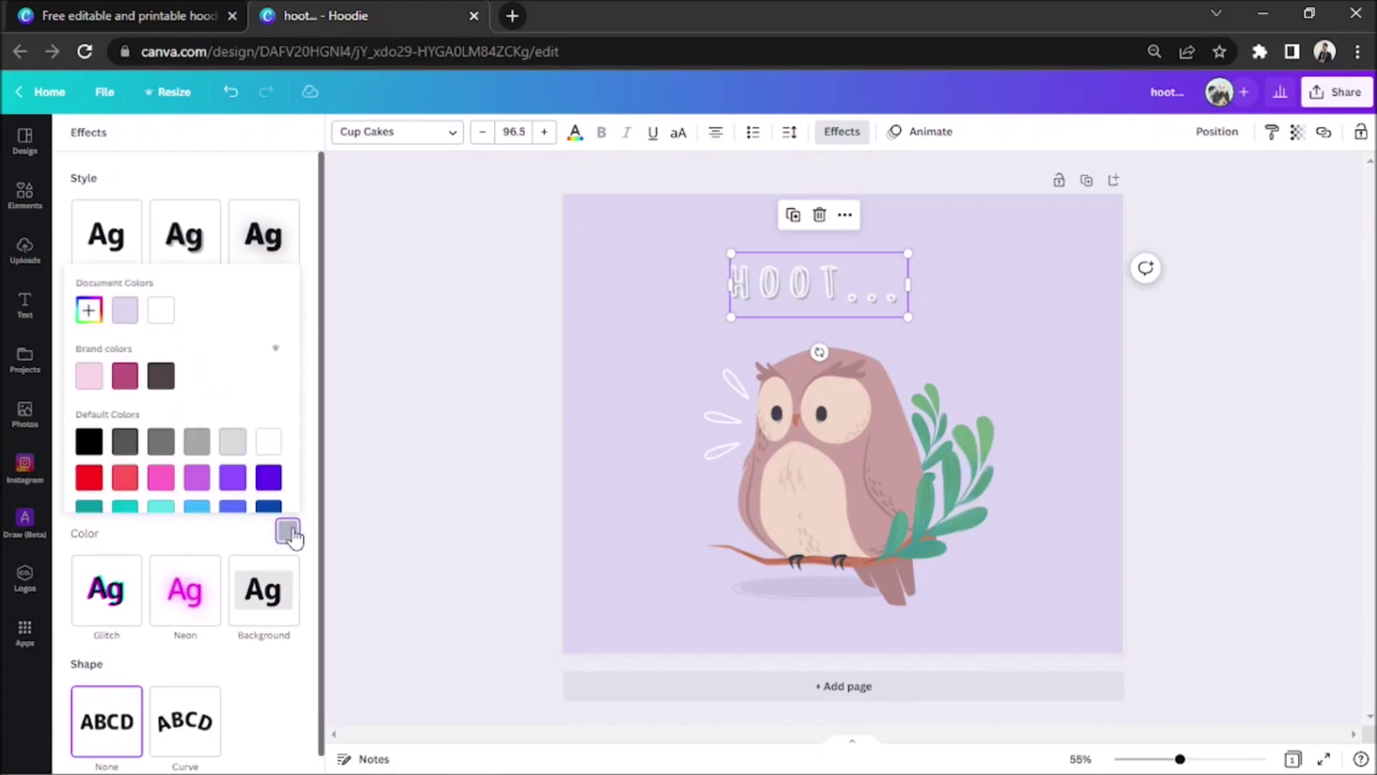
pyautogui.scroll(-2, 271, 430)
pyautogui.click(163, 323)
pyautogui.click(290, 531)
pyautogui.click(113, 463)
pyautogui.click(288, 531)
pyautogui.click(88, 310)
pyautogui.moveTo(148, 373); pyautogui.dragTo(119, 368)
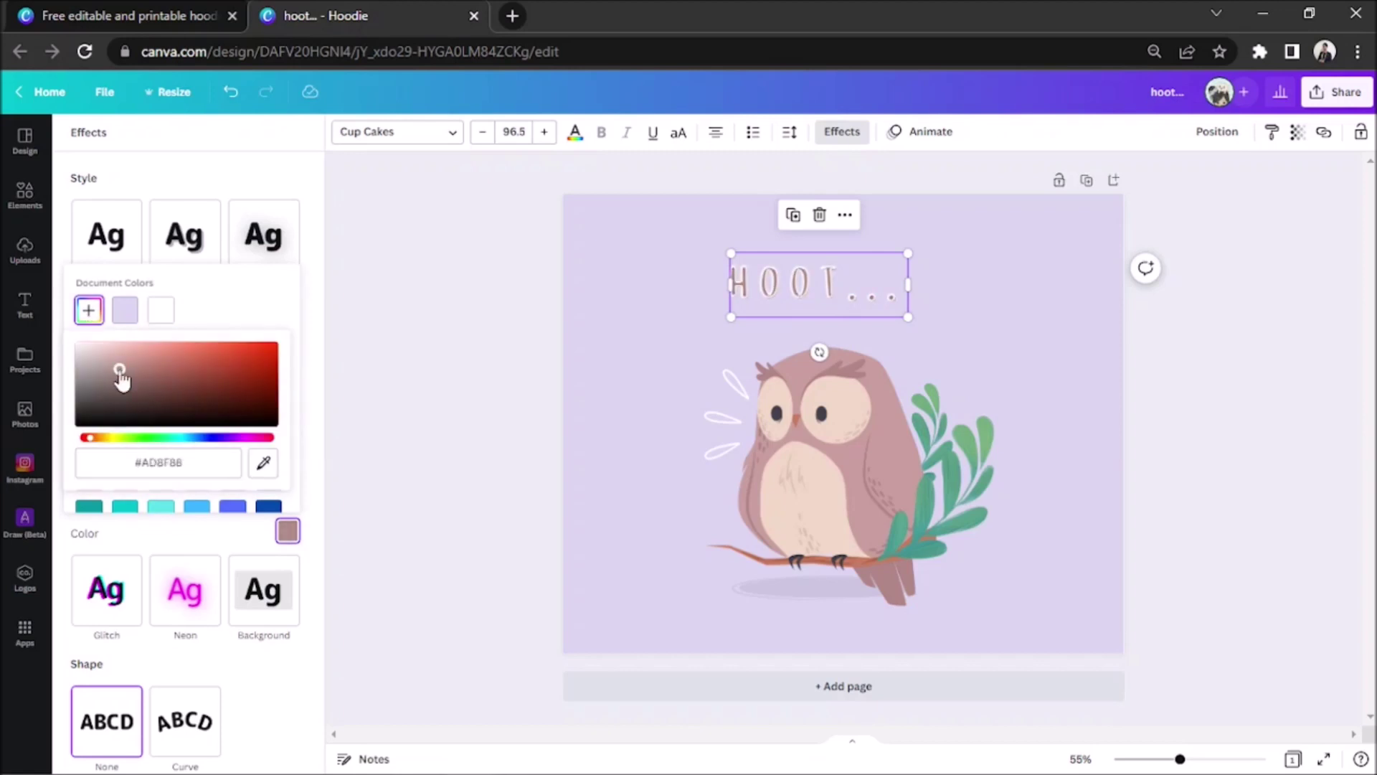
# Bend HOOT... into an arc with a Curve value of 61 over the owl's head.
pyautogui.click(185, 721)
pyautogui.scroll(-1, 320, 452)
pyautogui.moveTo(243, 743); pyautogui.dragTo(278, 745)
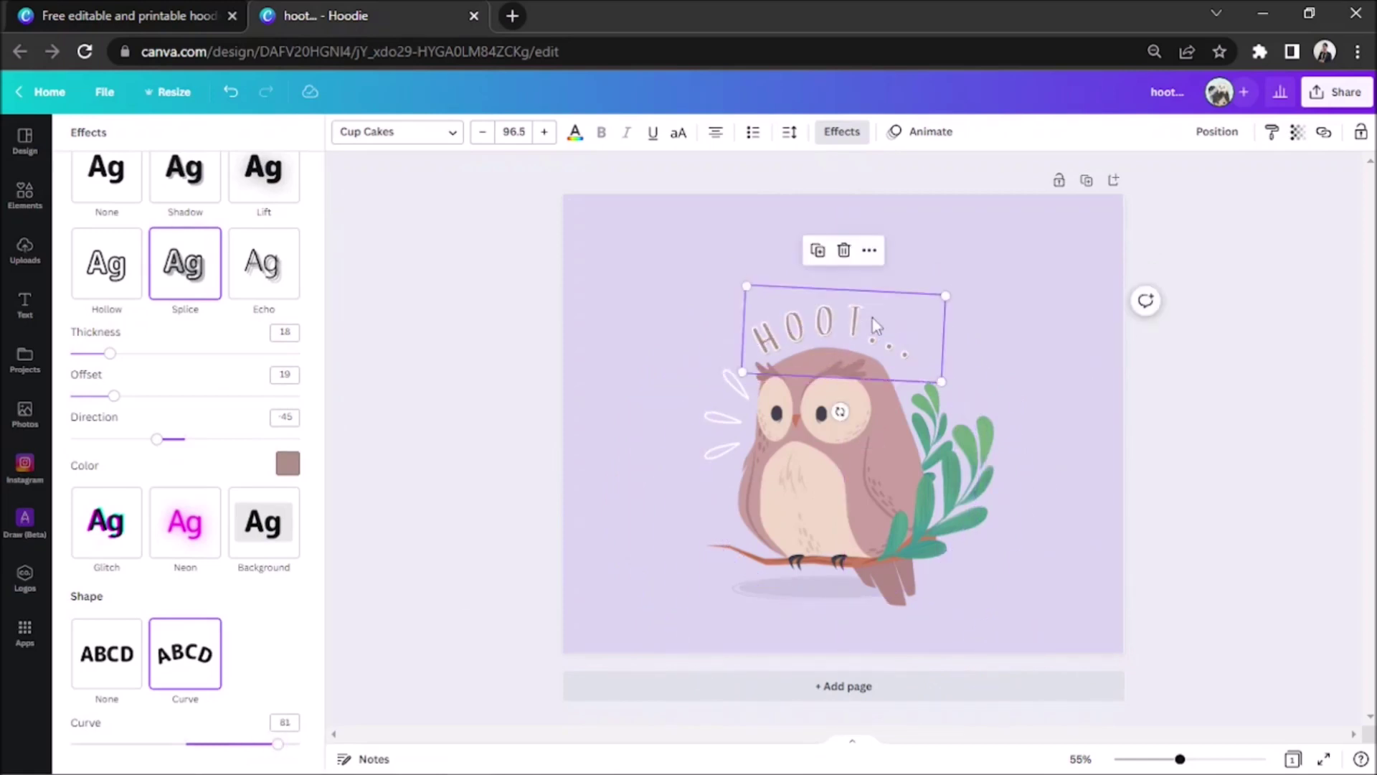
pyautogui.click(1074, 395)
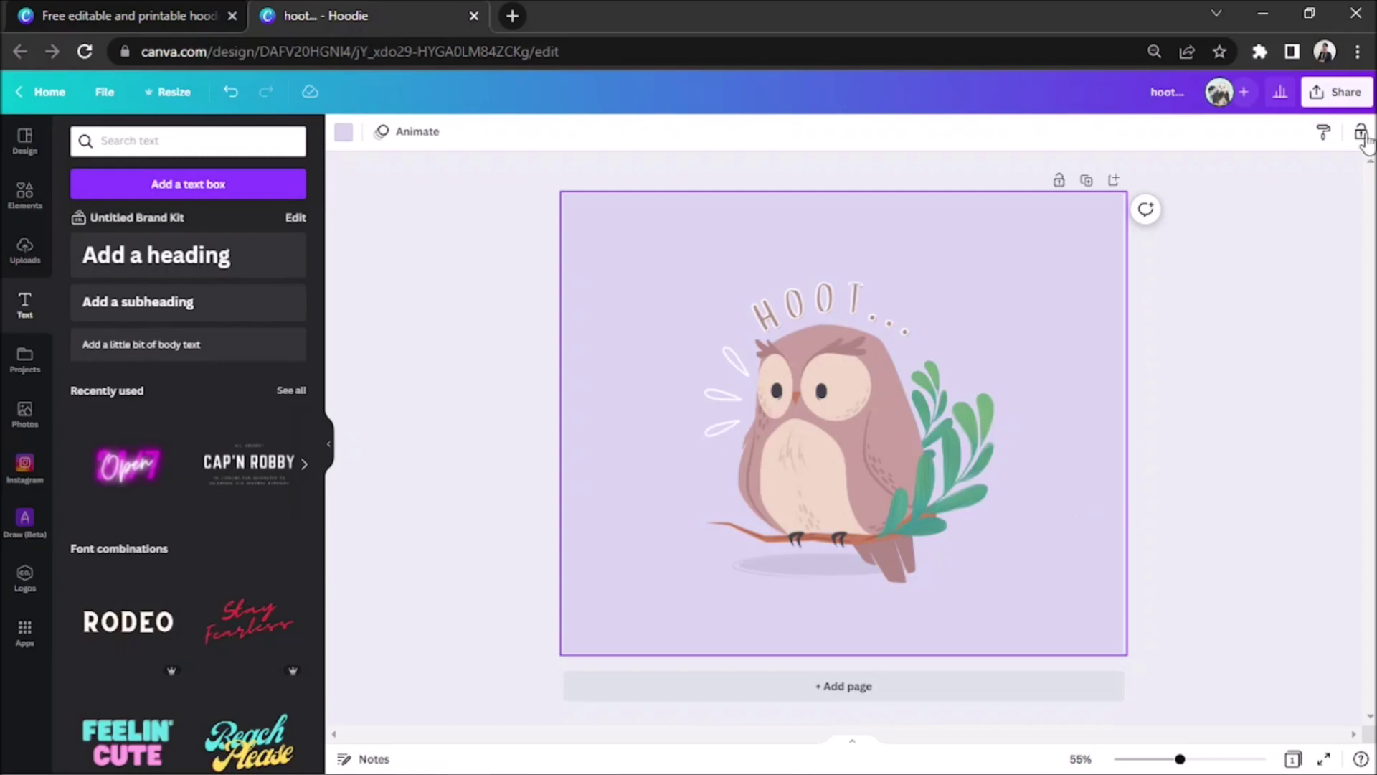
# Open the Share > Download settings and keep PNG as the file type.
pyautogui.click(1346, 106)
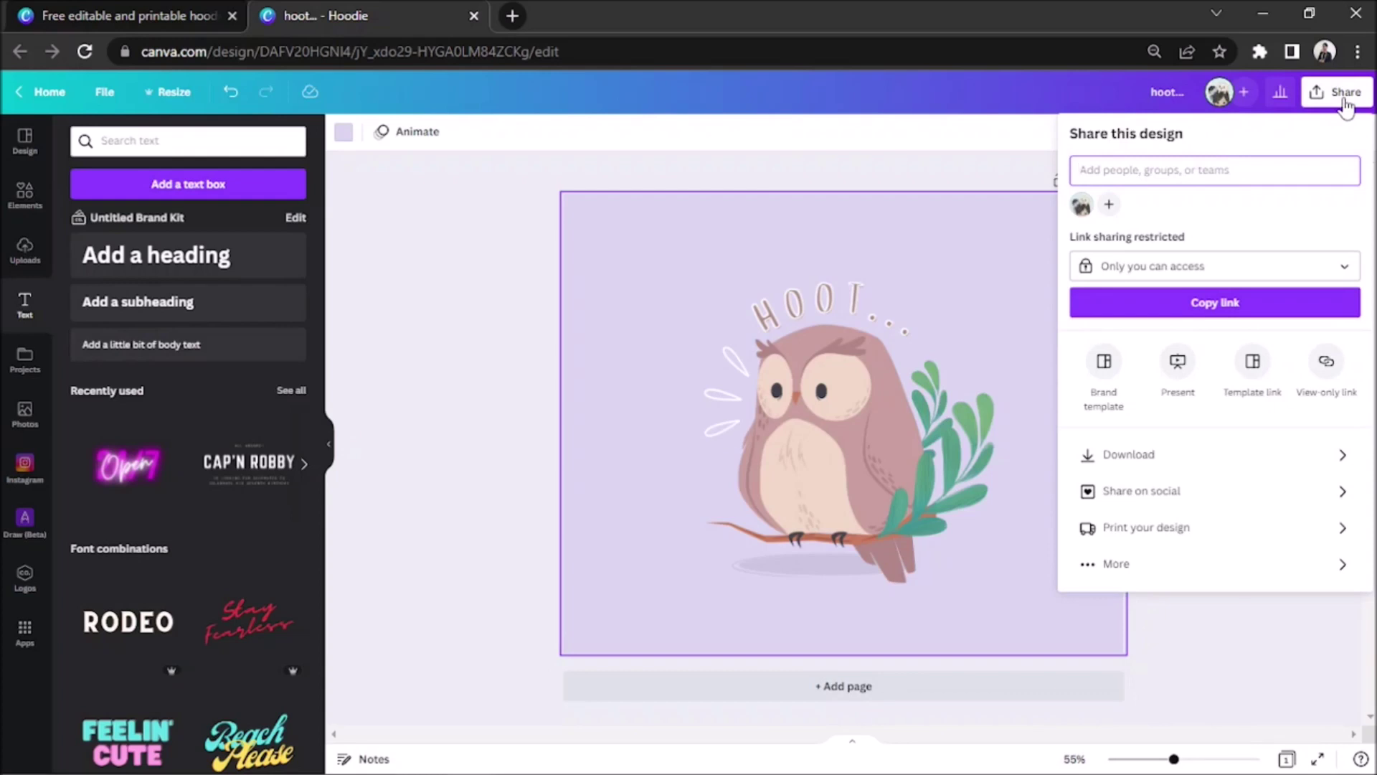
pyautogui.click(1234, 463)
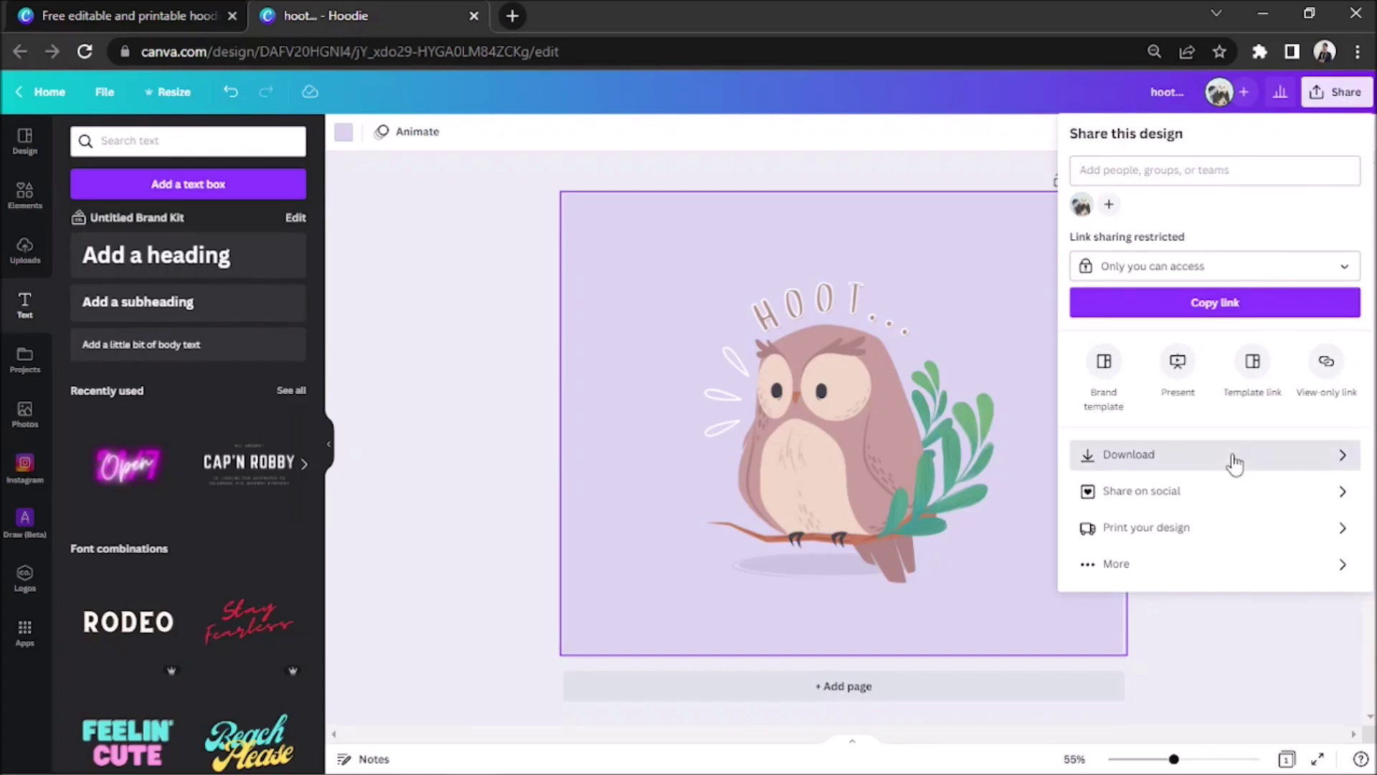
pyautogui.click(1234, 464)
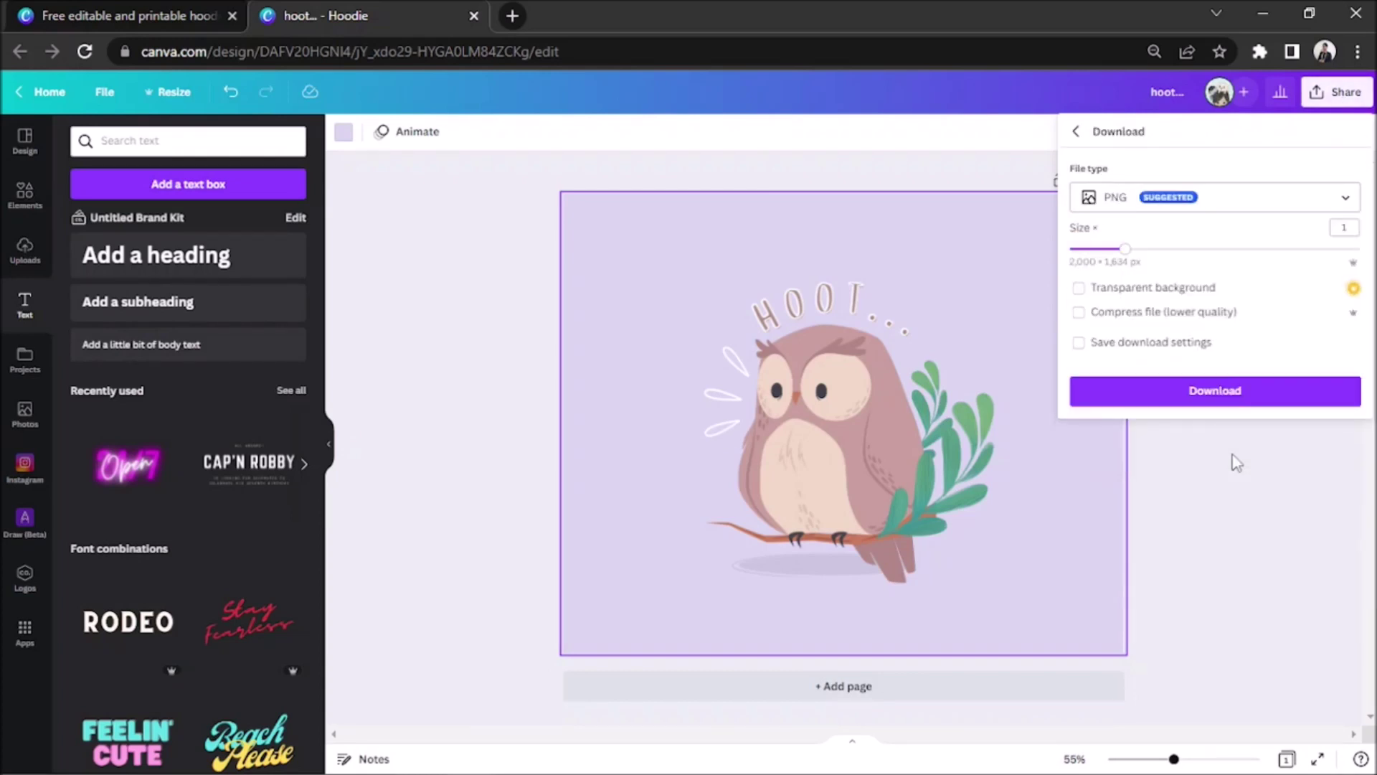
pyautogui.click(1233, 218)
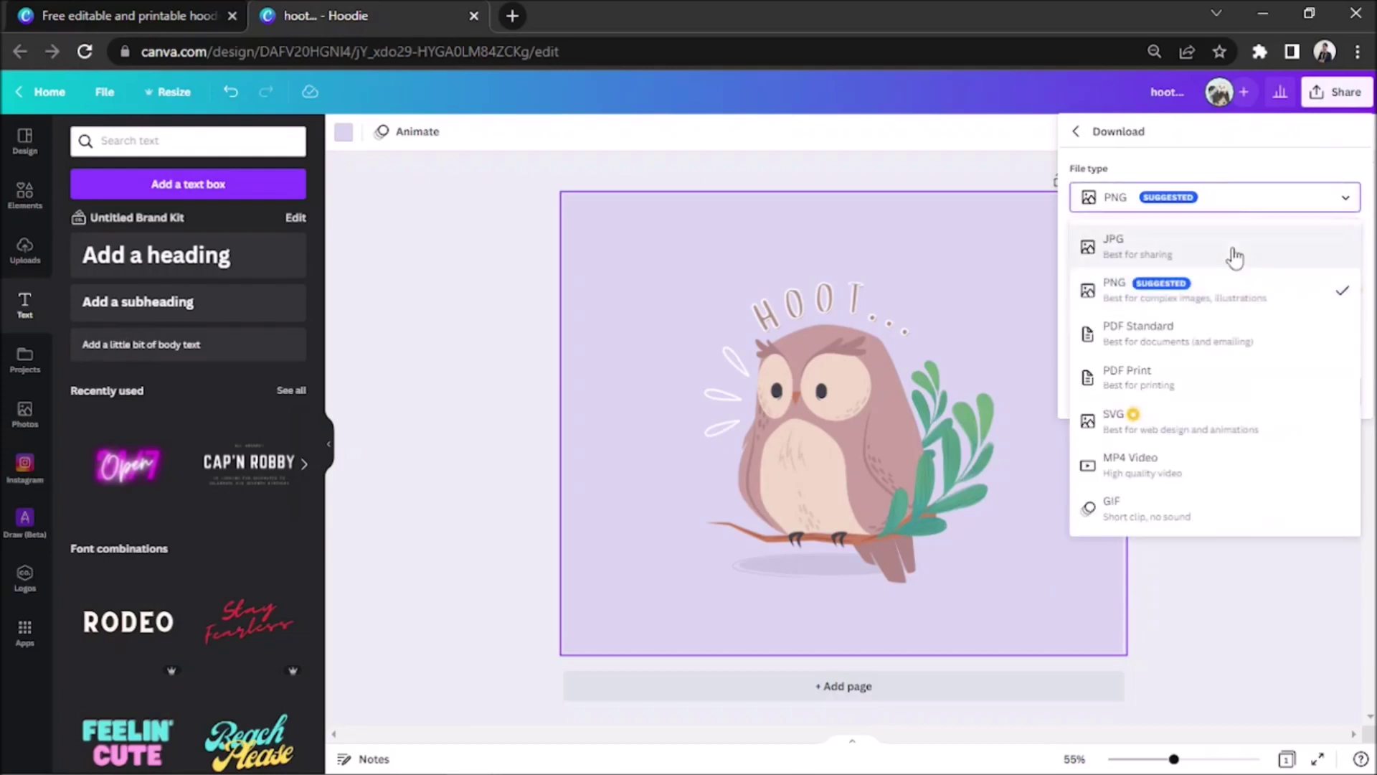
pyautogui.click(1209, 212)
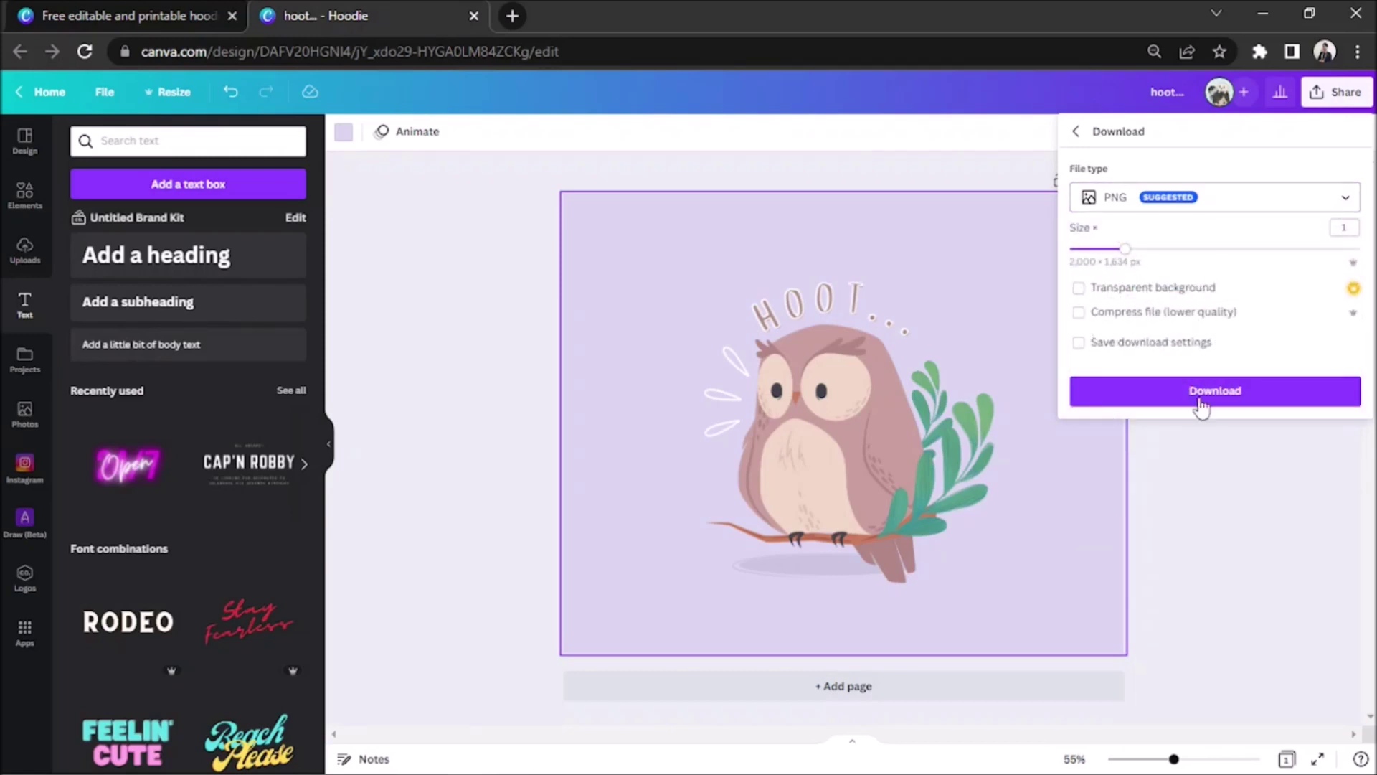